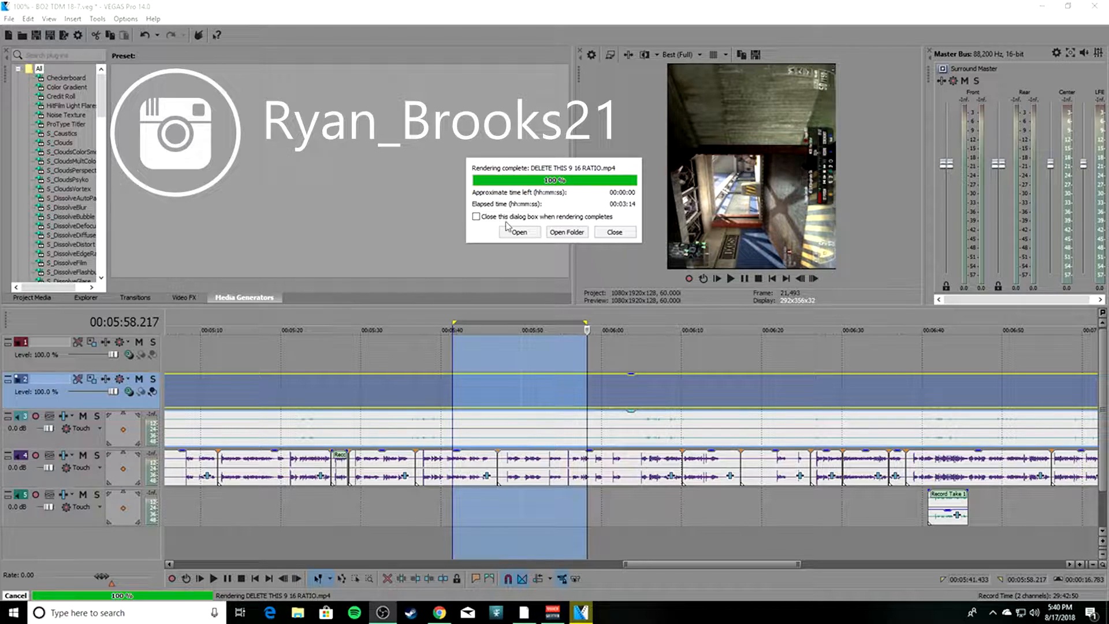
Dismiss the finished render, quit VEGAS Pro without saving the project changes, and relaunch Vegas Pro 14.0 from the desktop.
click(615, 233)
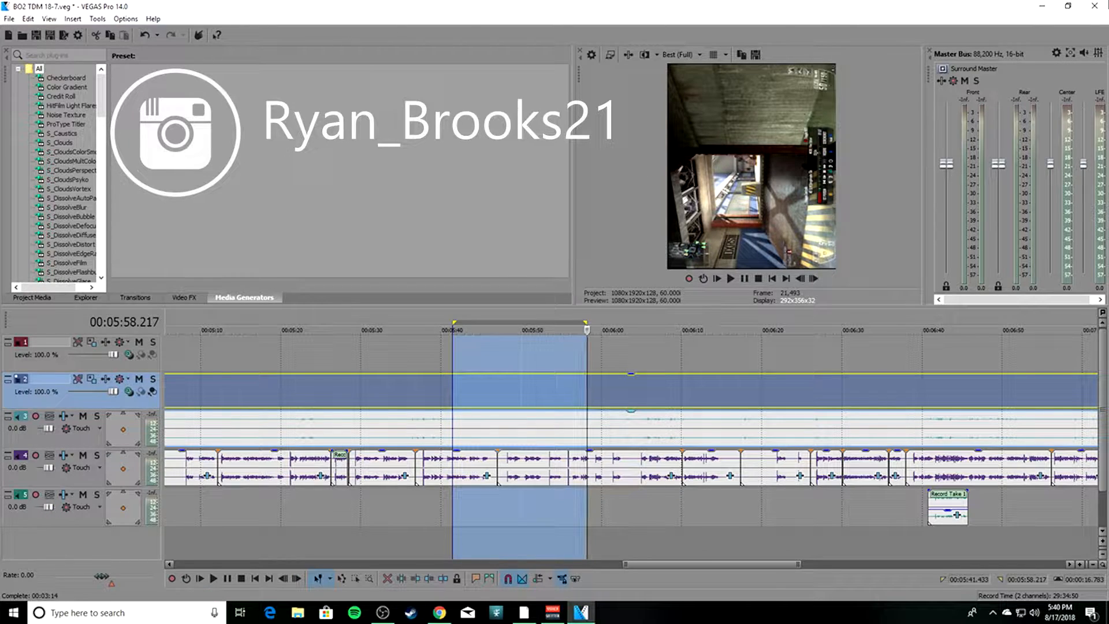
click(1095, 6)
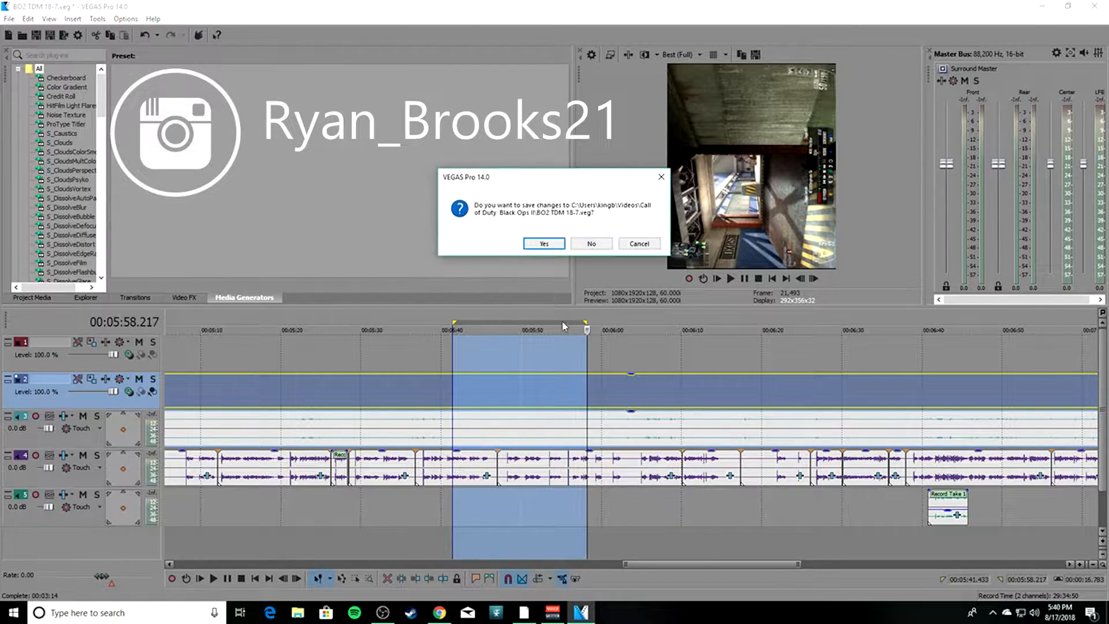
click(590, 245)
right_click(500, 421)
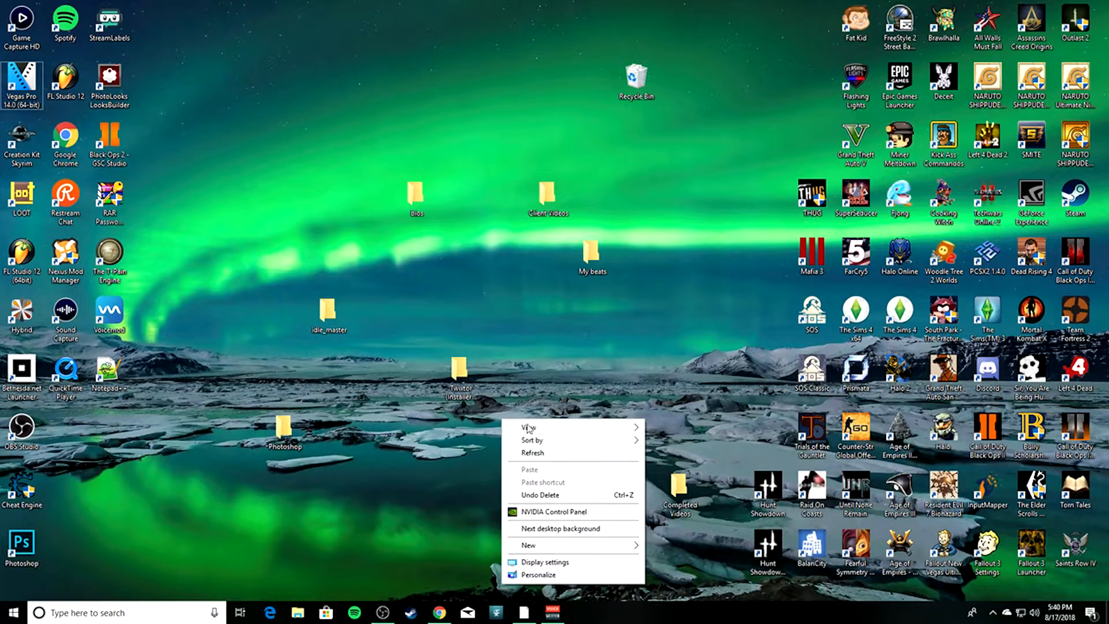
click(572, 455)
double_click(21, 78)
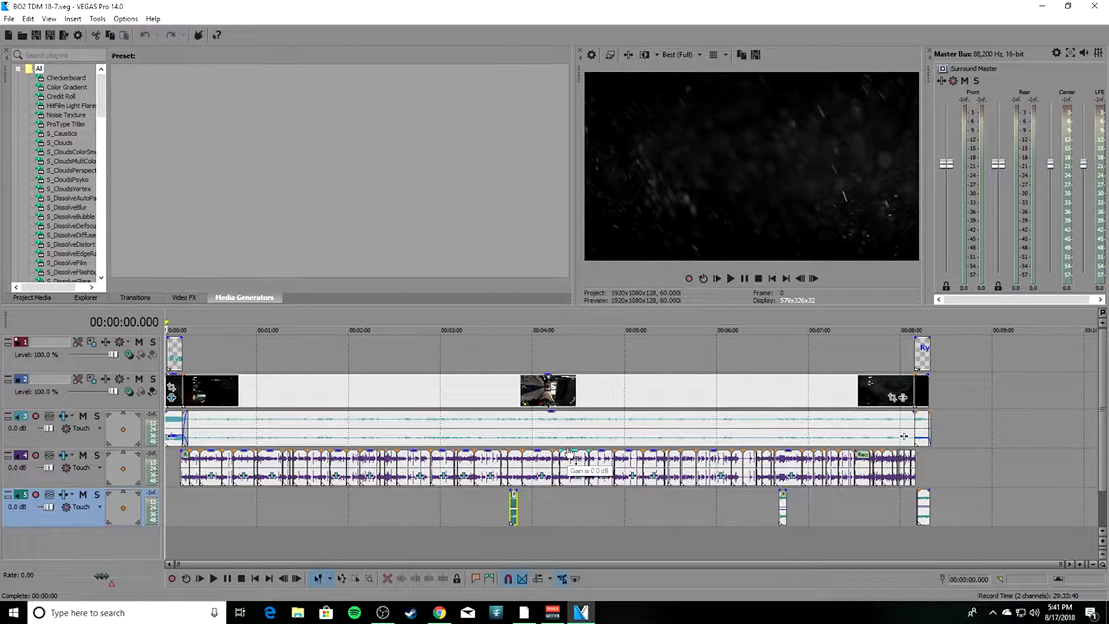
Select the timeline region from about 00:02:55.067 to 00:03:11.300 as the range for rendering.
scroll(384, 498, up, 5)
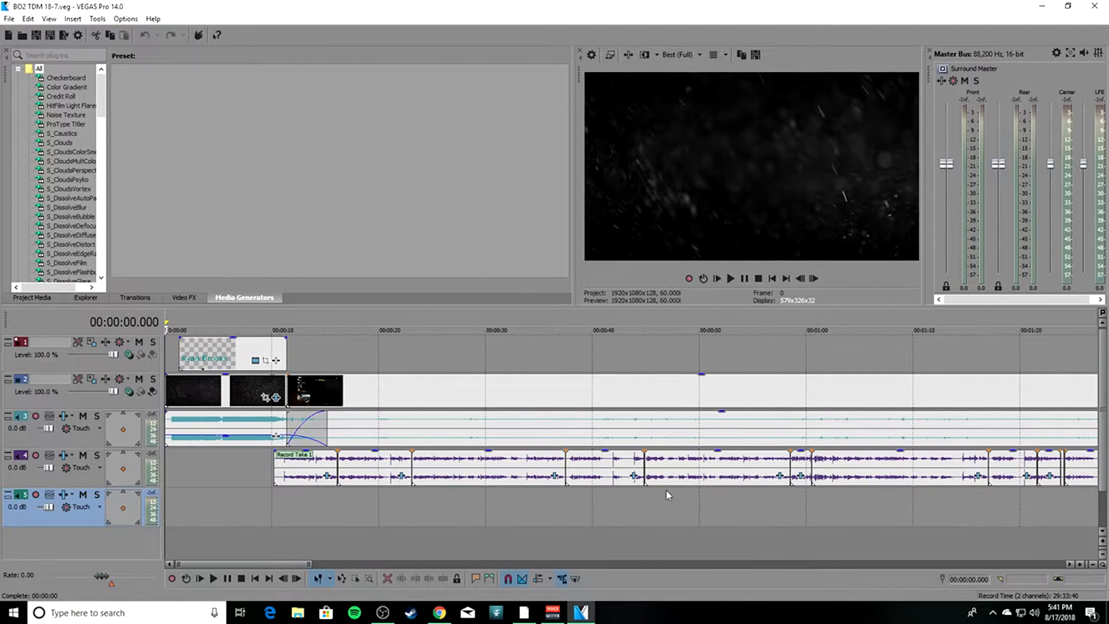
drag(271, 564, 498, 564)
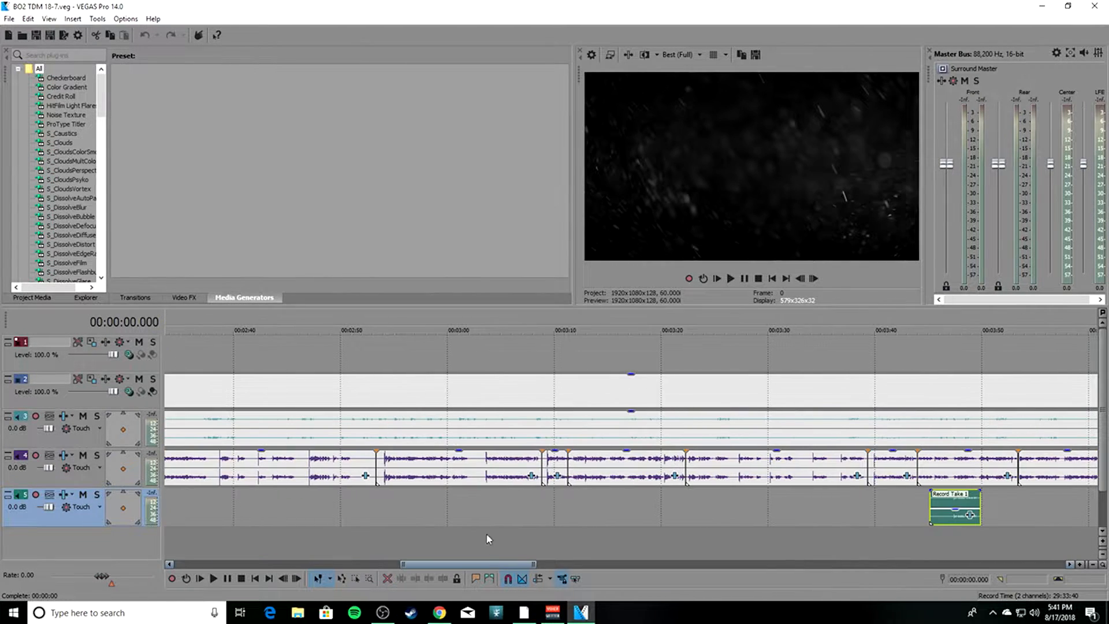
drag(396, 546, 563, 546)
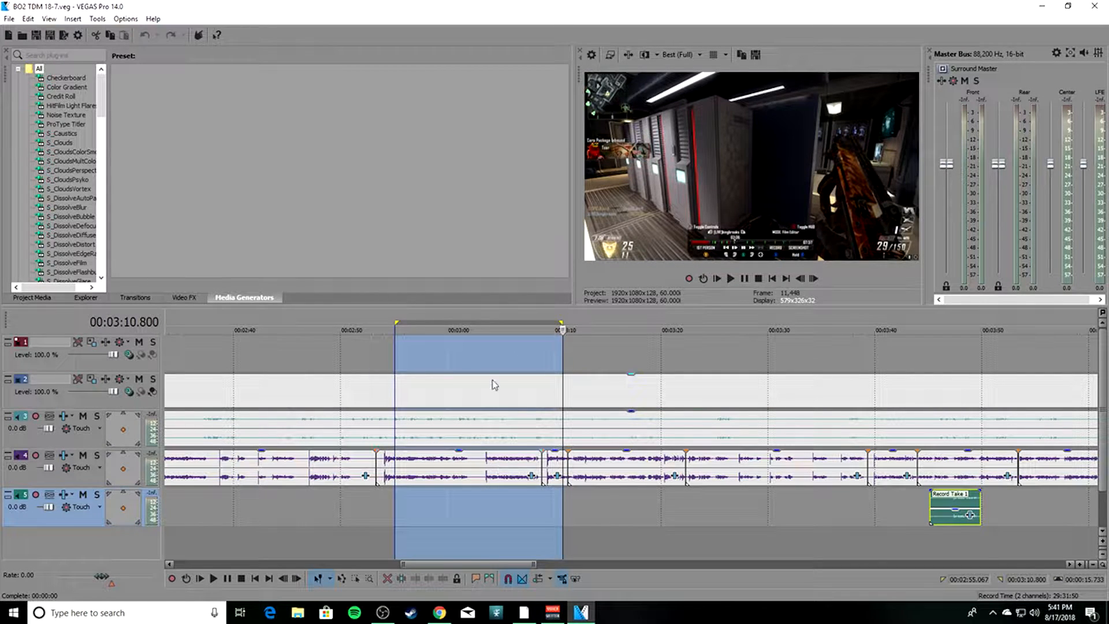
drag(564, 538, 569, 536)
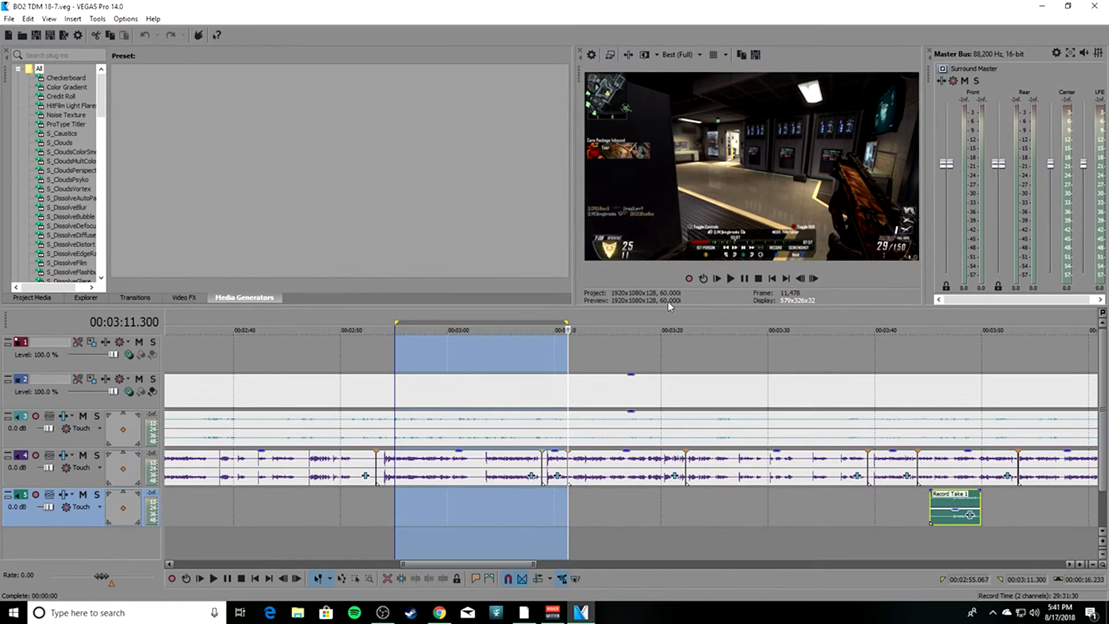
Set the project's video frame size to 1080 wide by 1920 high in the project properties.
click(592, 55)
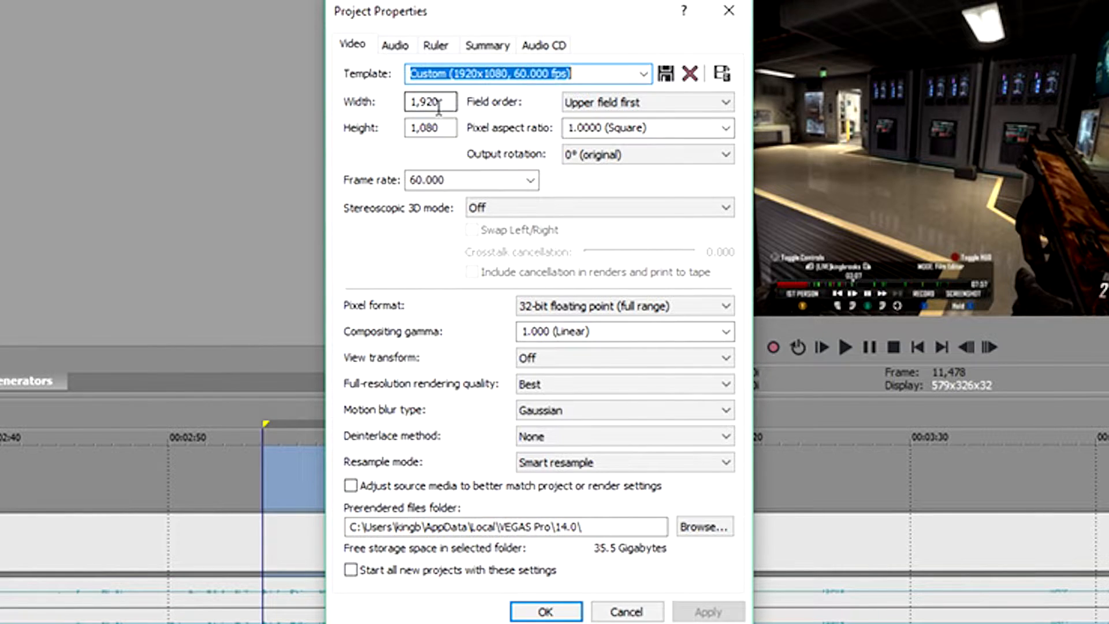
key(Tab)
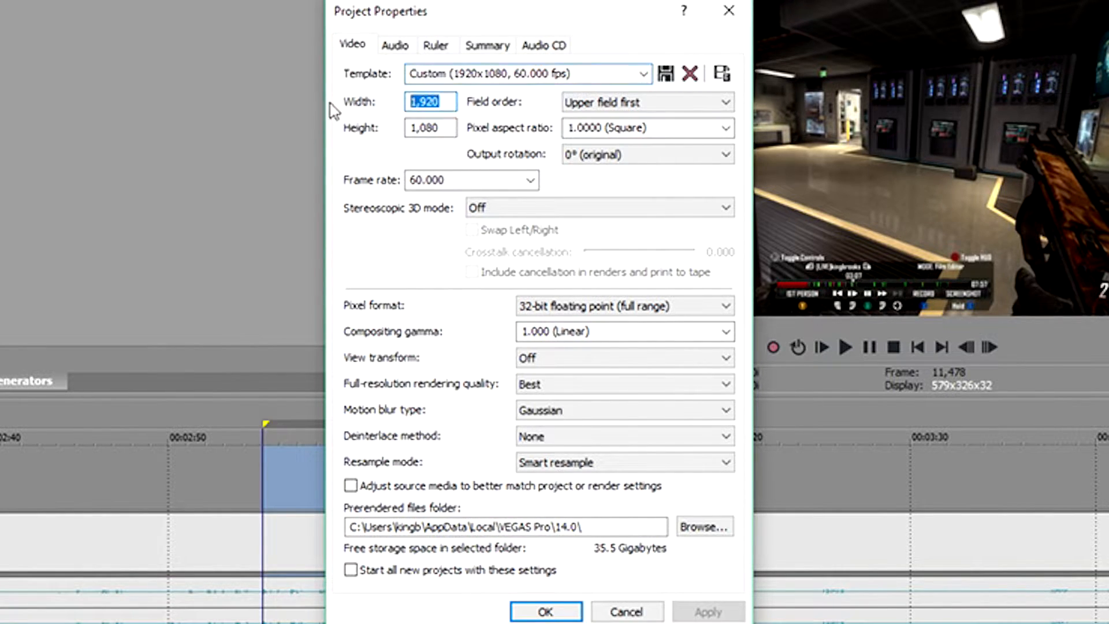
text(1080)
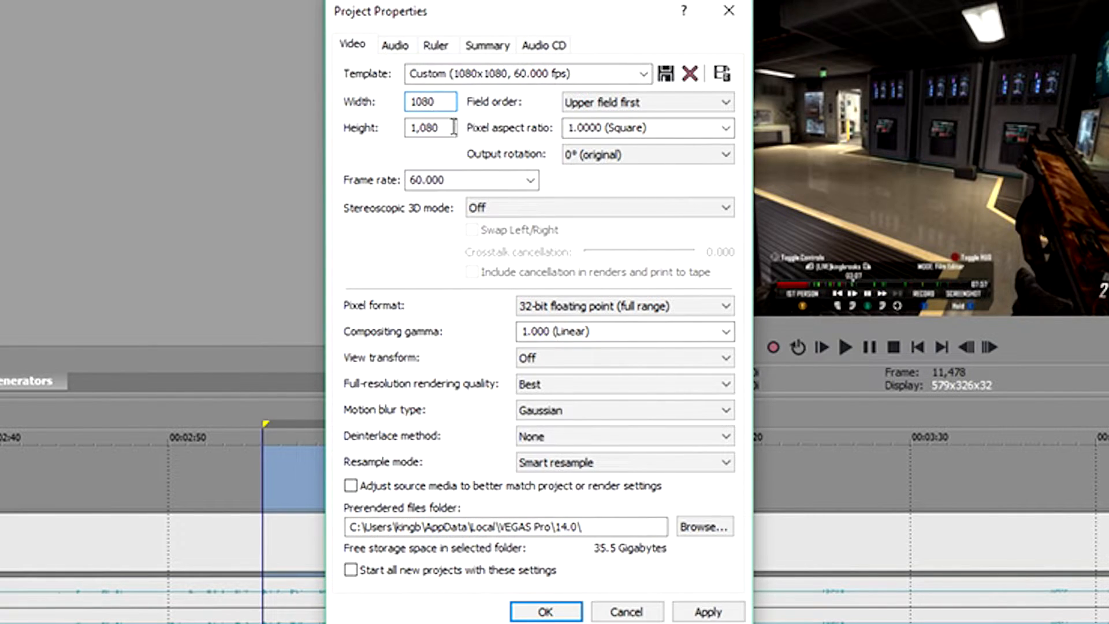
key(Tab)
text(1920)
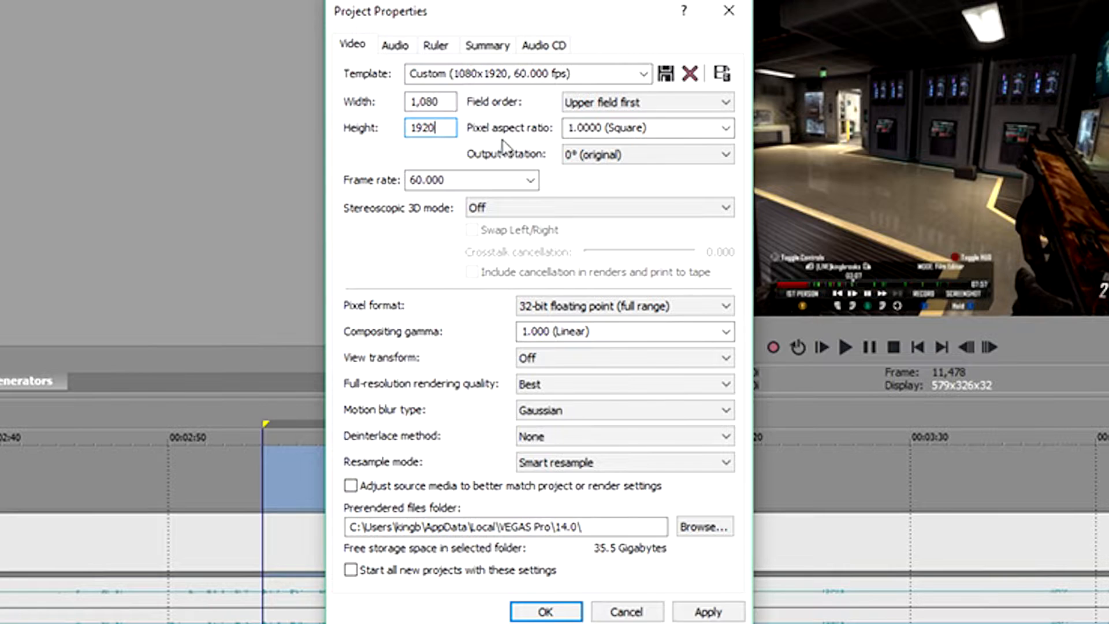
Set the project's pixel aspect ratio to 1.4568 (PAL DV Widescreen) and apply the project properties.
click(718, 128)
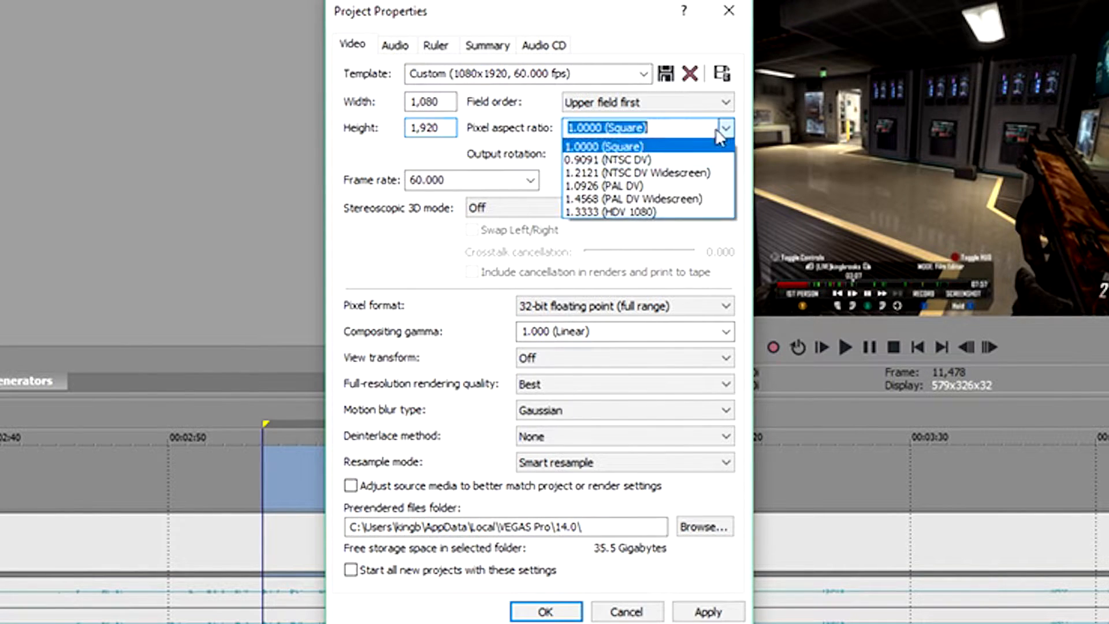
click(619, 200)
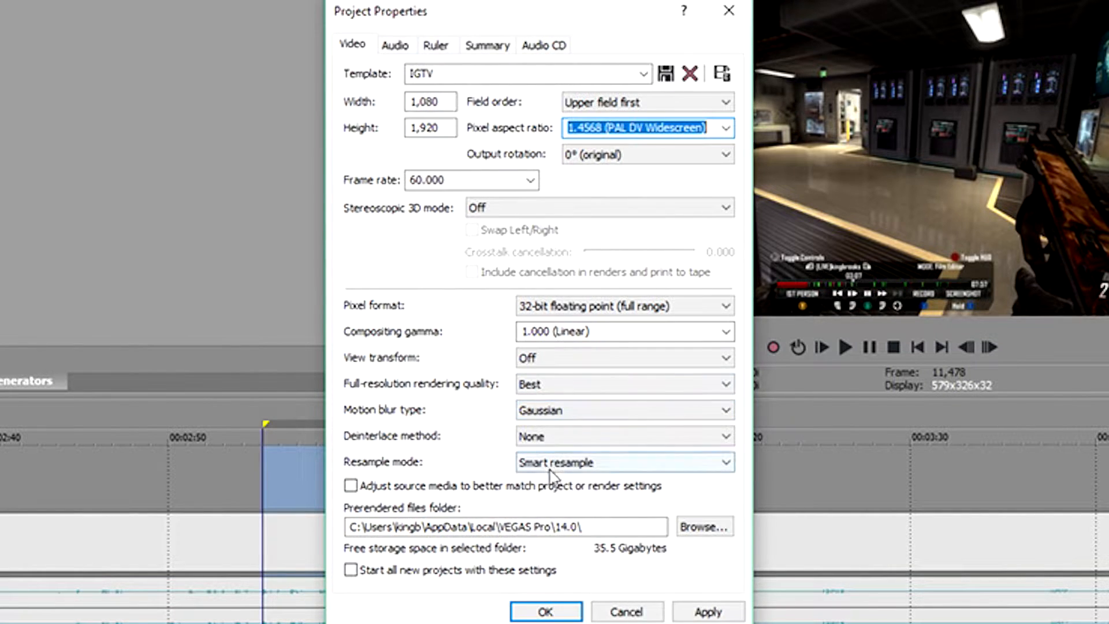
click(637, 464)
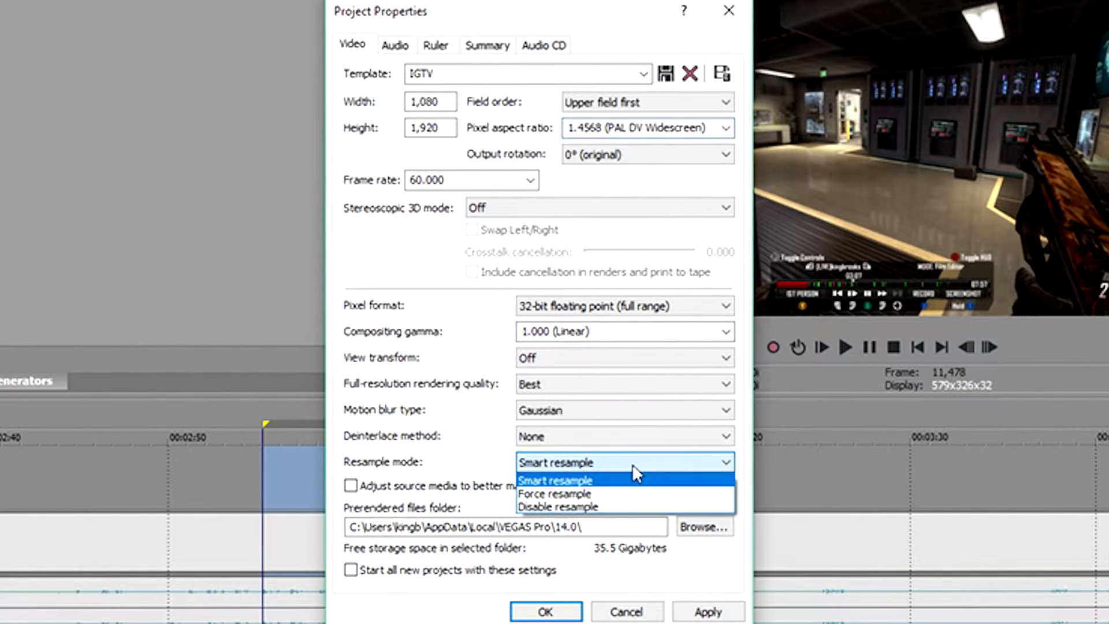
click(634, 466)
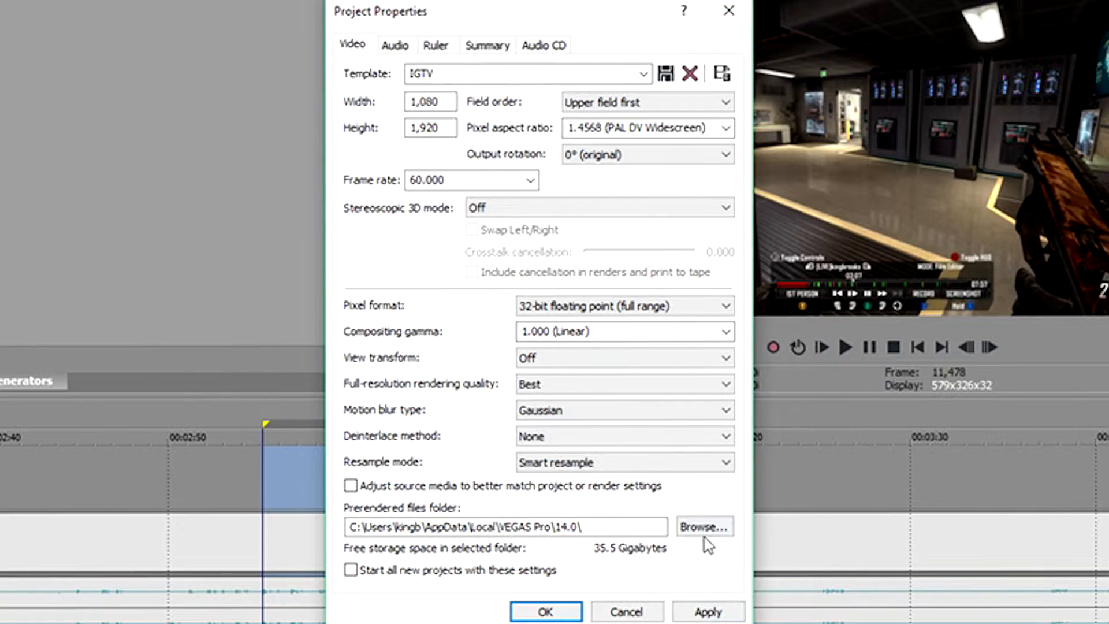
click(708, 611)
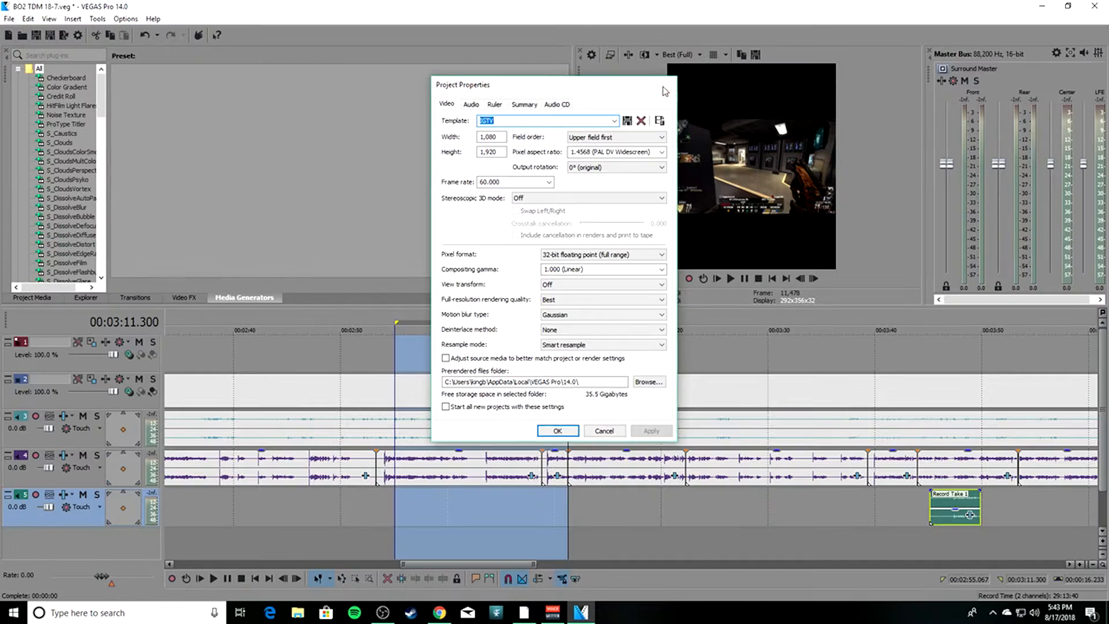
click(728, 10)
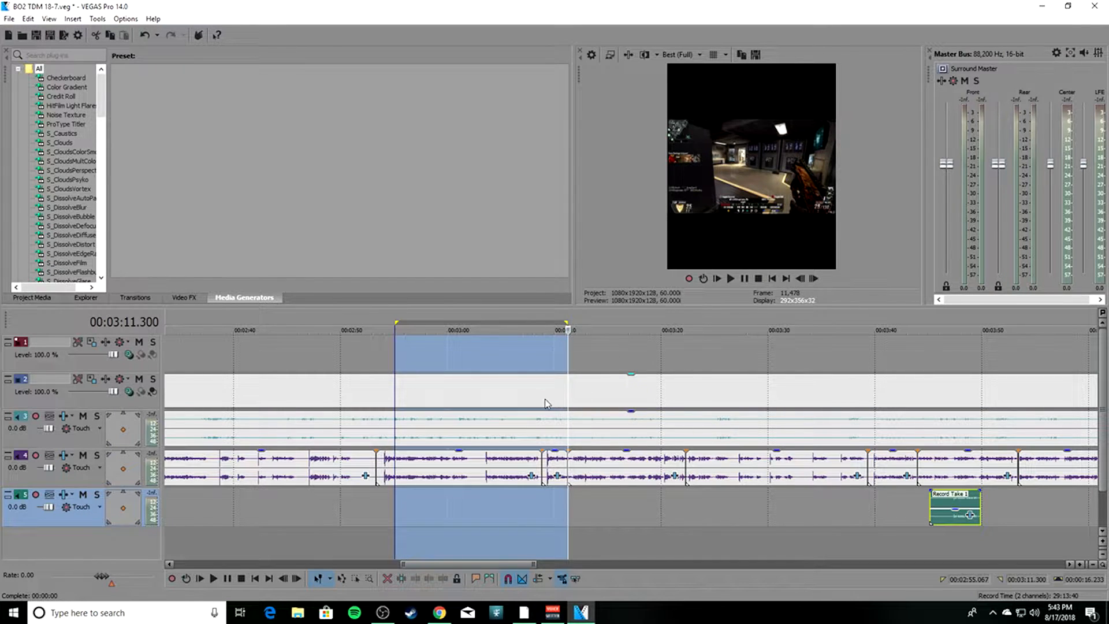
Rotate the gameplay video event's pan/crop frame to 90 degrees and resize it to about 723 by 1,283 to match the source picture.
right_click(474, 392)
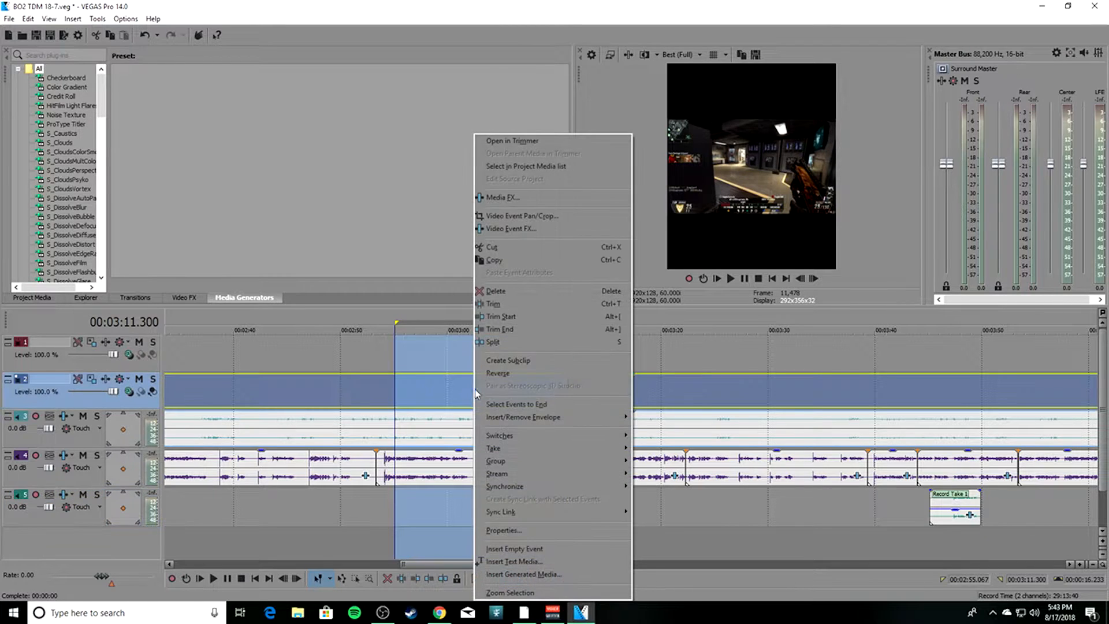
click(494, 217)
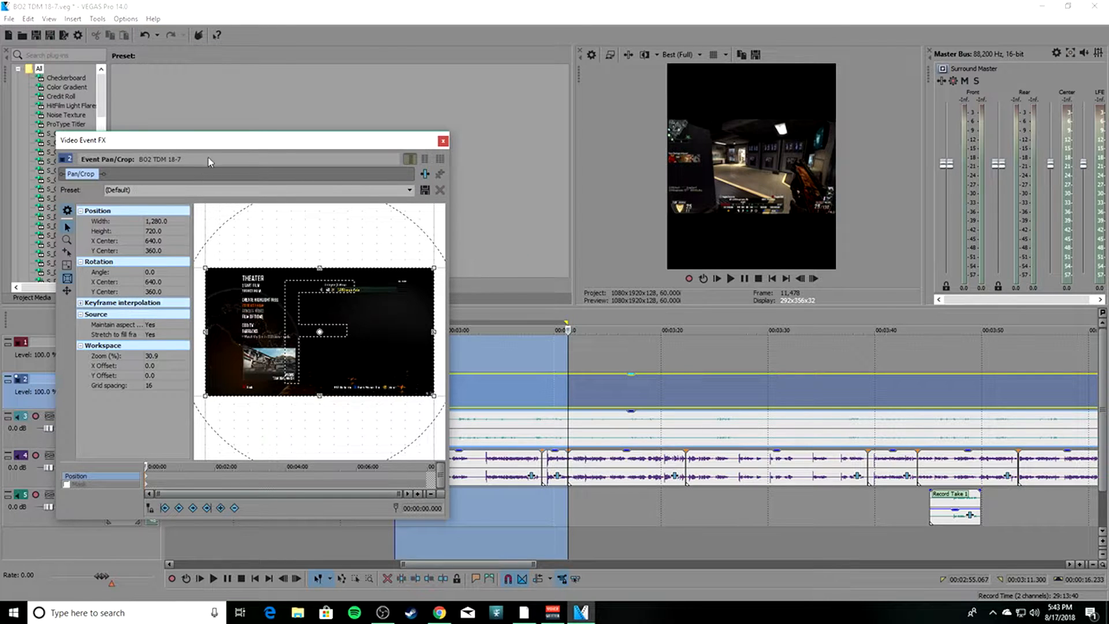
drag(205, 146, 287, 121)
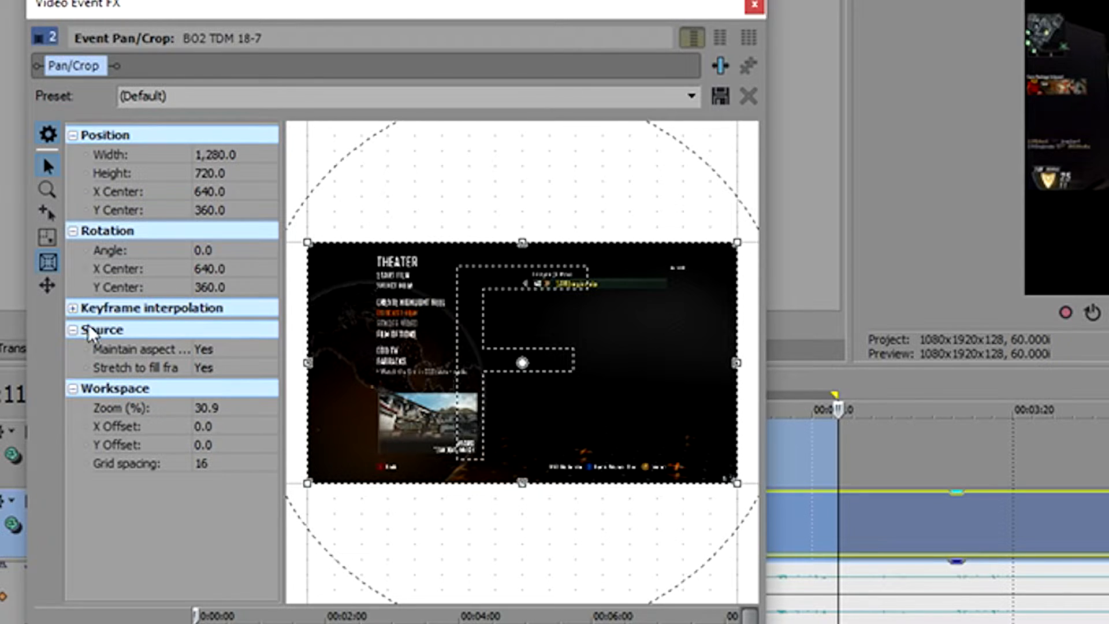
click(229, 252)
text(90)
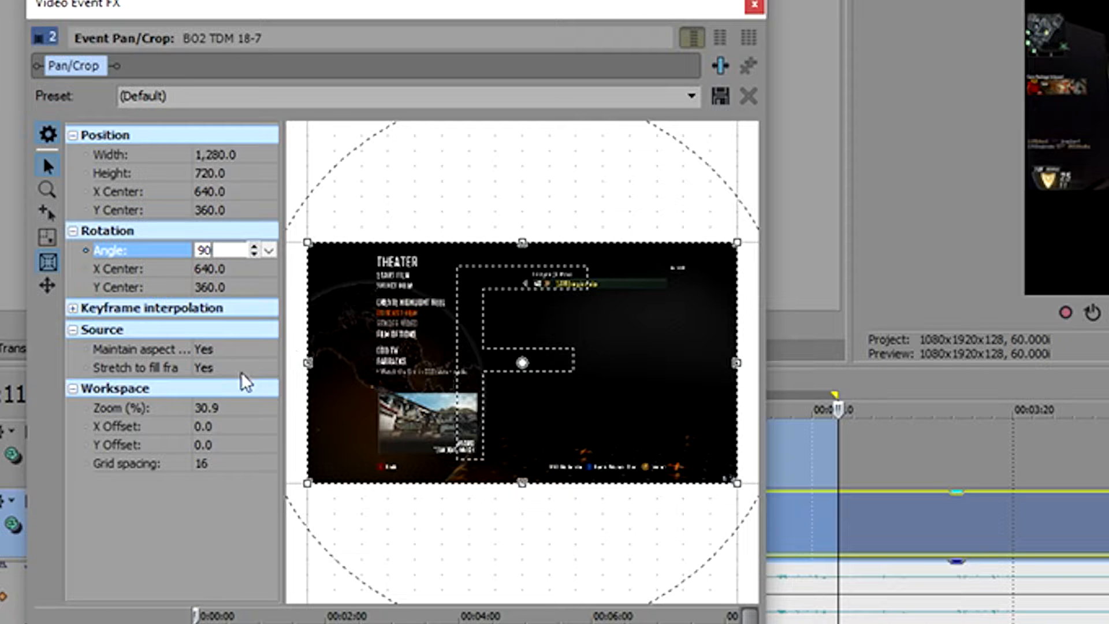
key(Return)
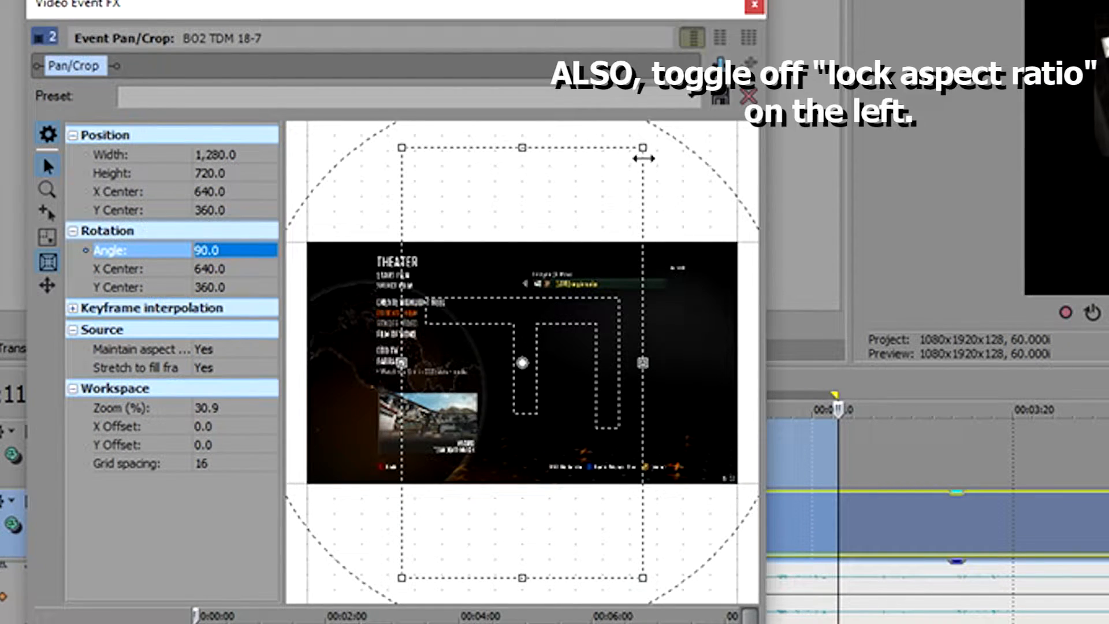
drag(643, 148, 740, 237)
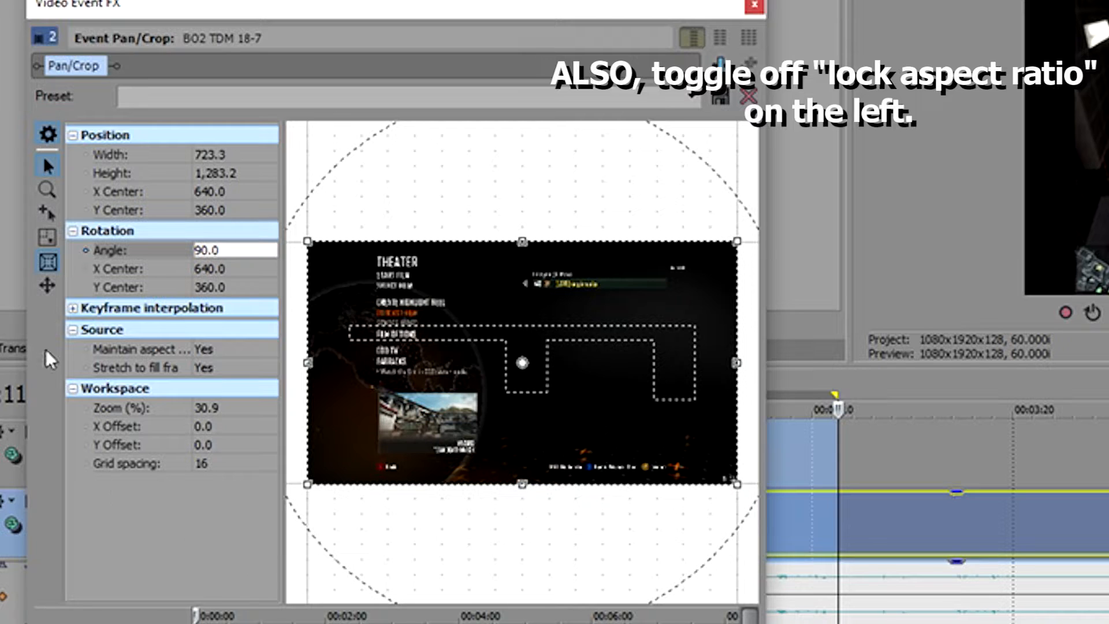
Try the event's pan/crop with Maintain aspect ratio set to No and restore it to Yes.
click(231, 349)
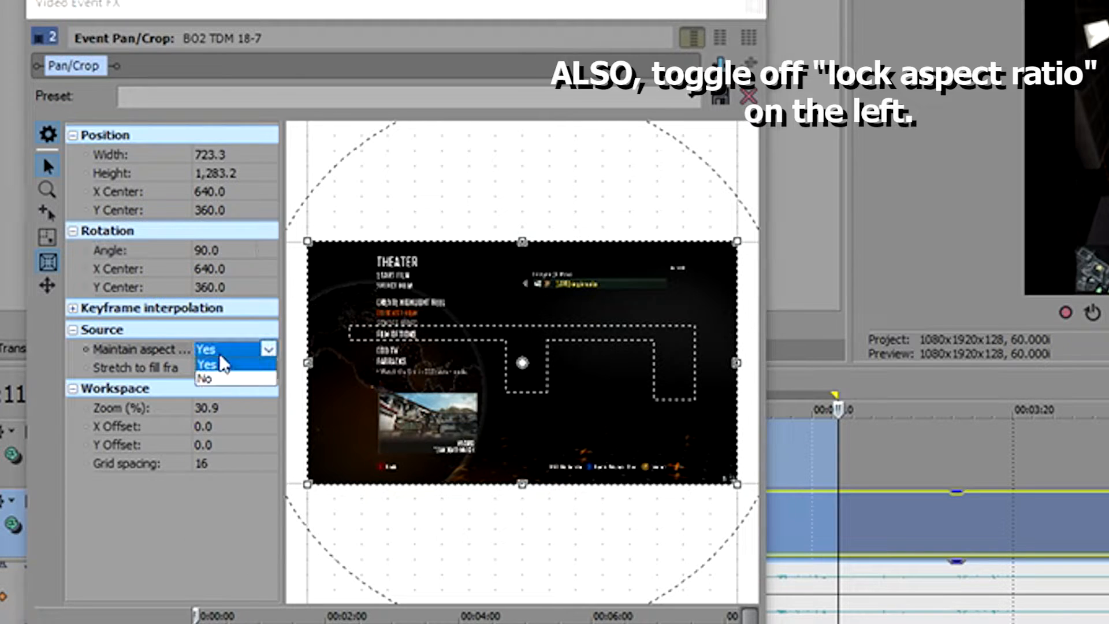
click(219, 380)
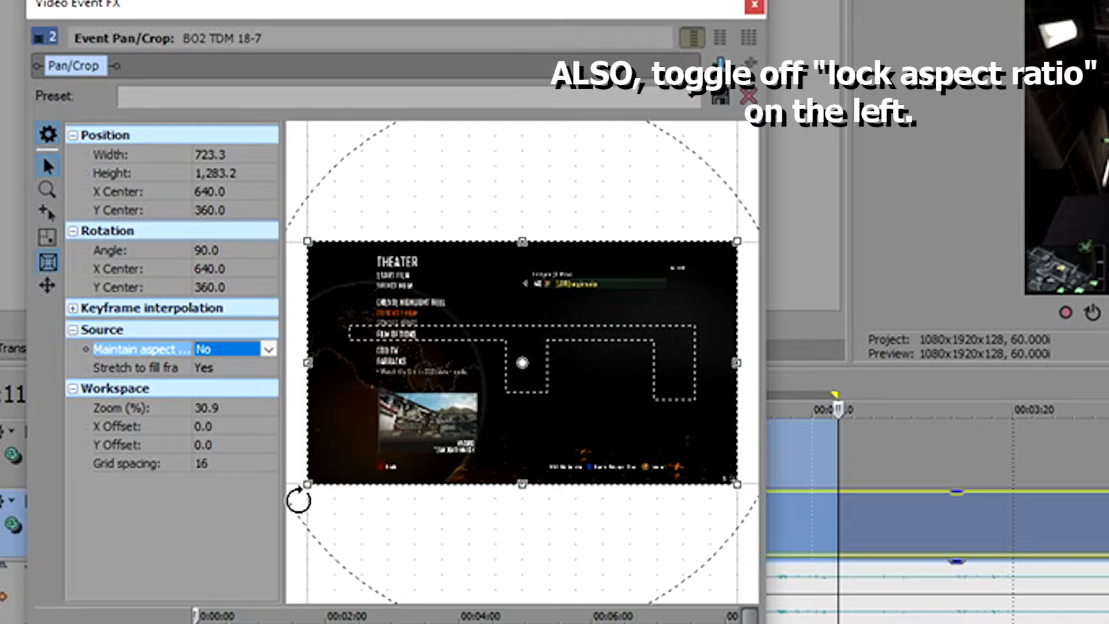
click(269, 349)
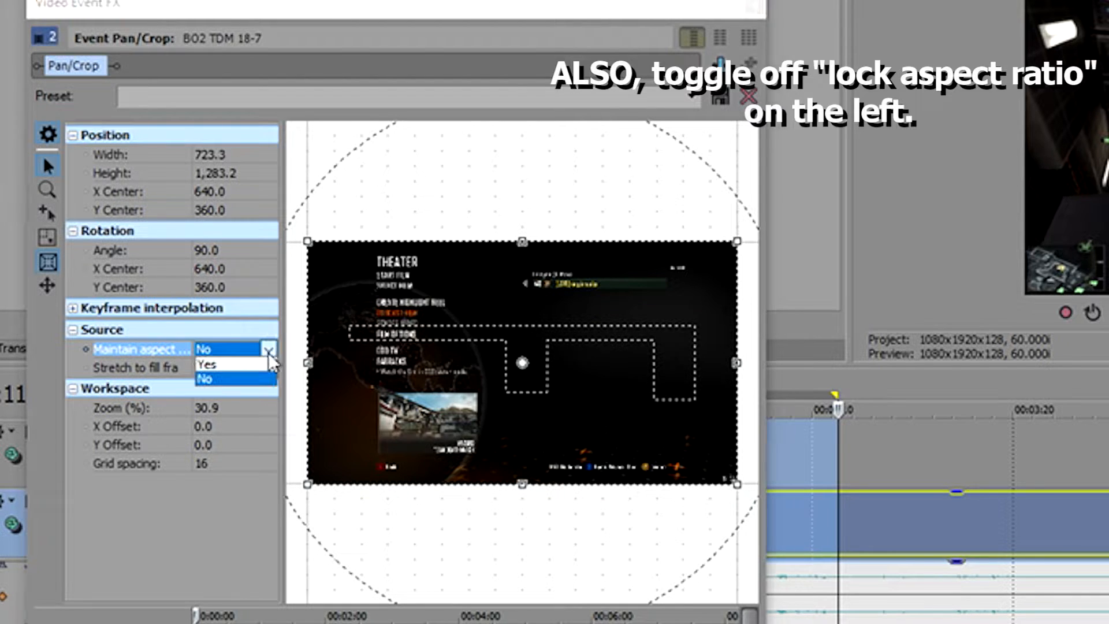
click(250, 369)
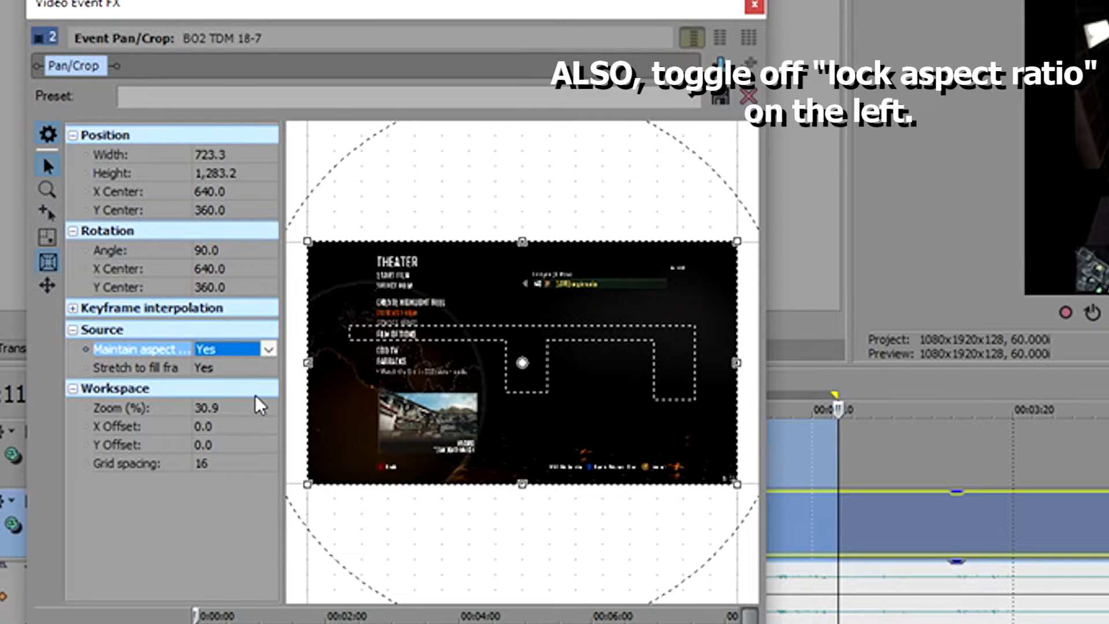
click(687, 103)
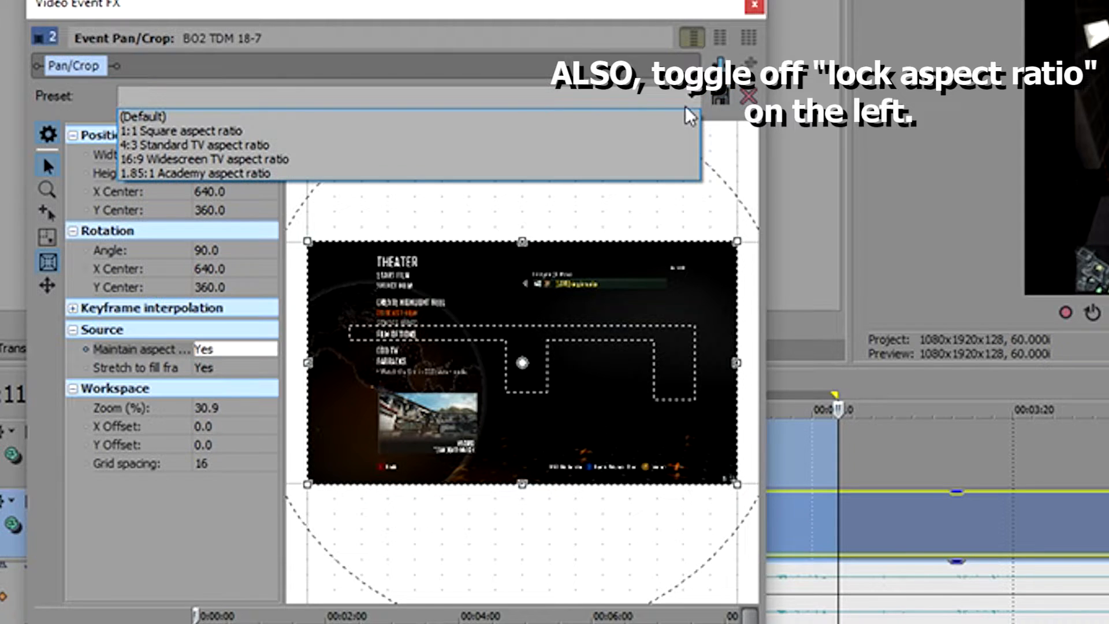
click(688, 113)
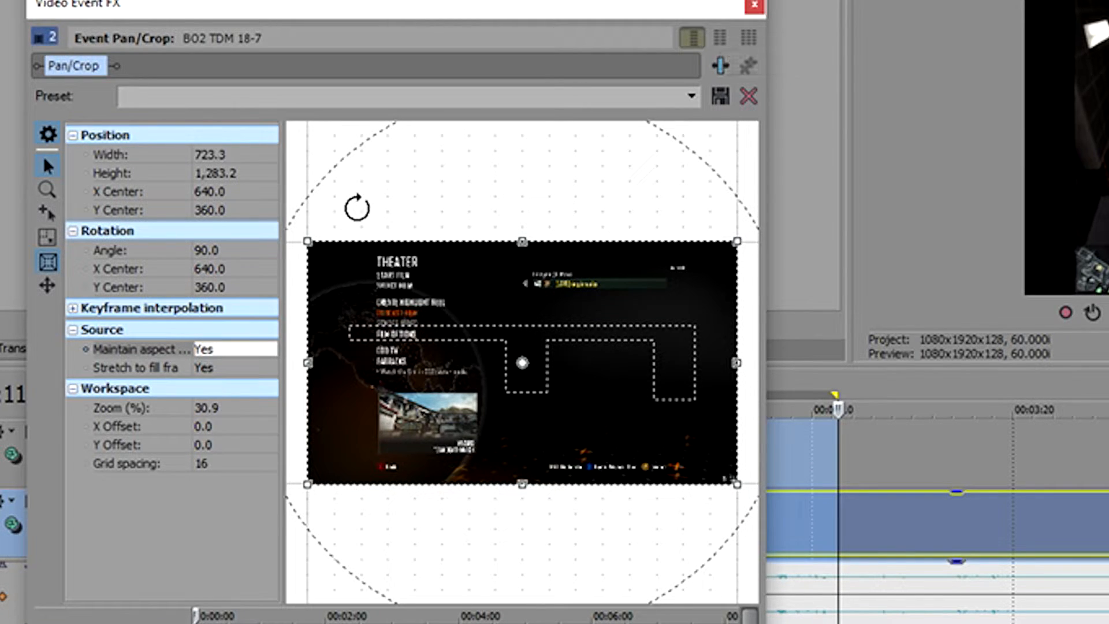
Review the custom render settings of the IGTV template for MainConcept AVC/AAC, including its pixel aspect ratio options.
click(755, 6)
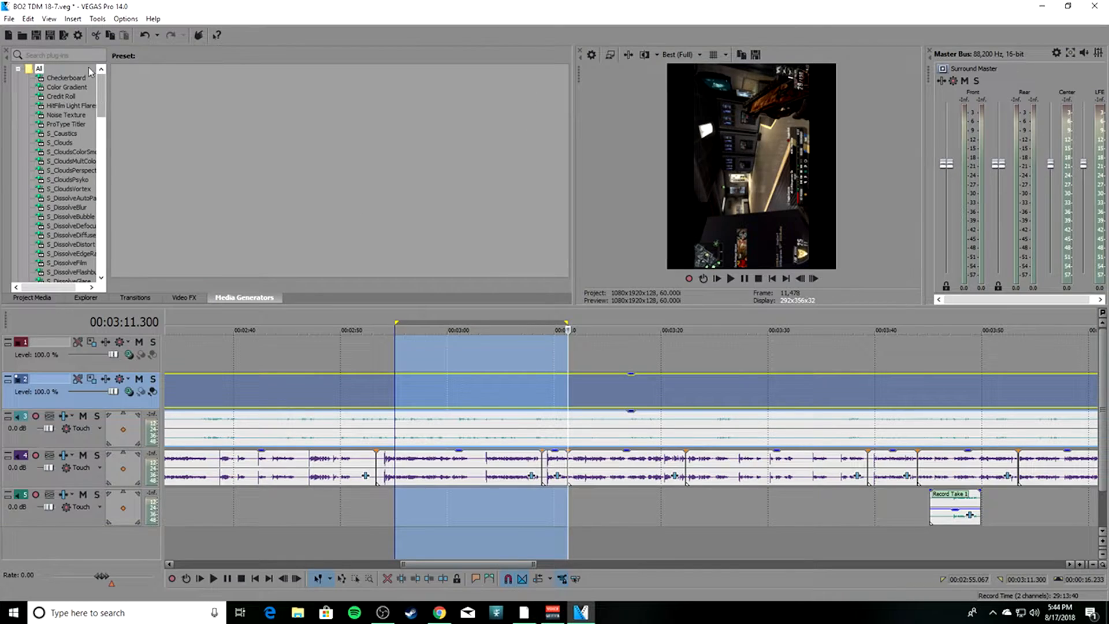
click(63, 34)
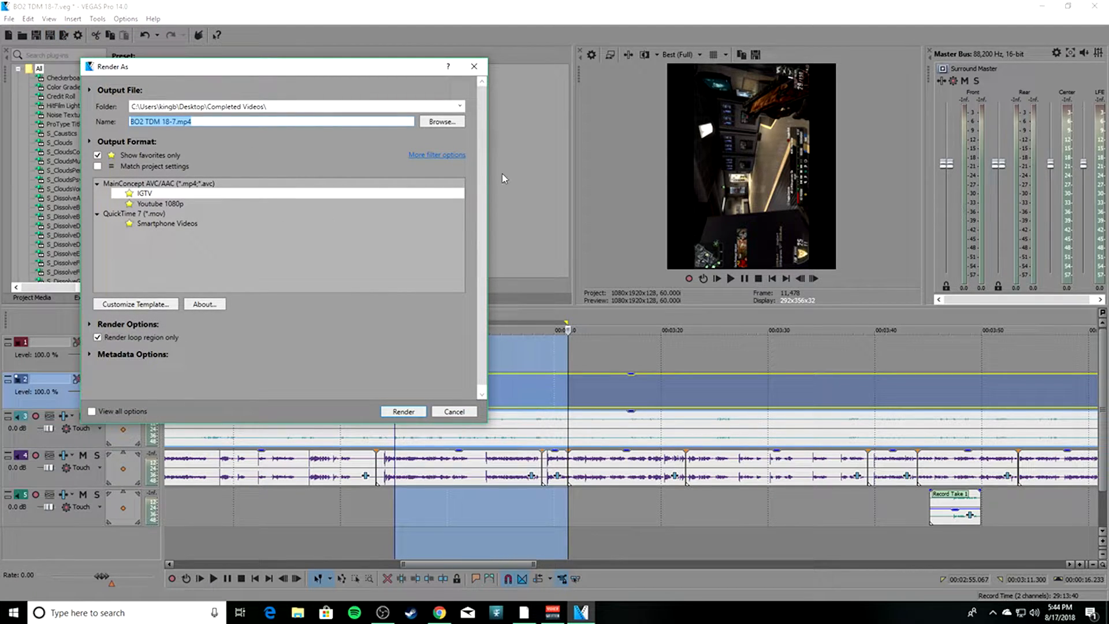
click(151, 197)
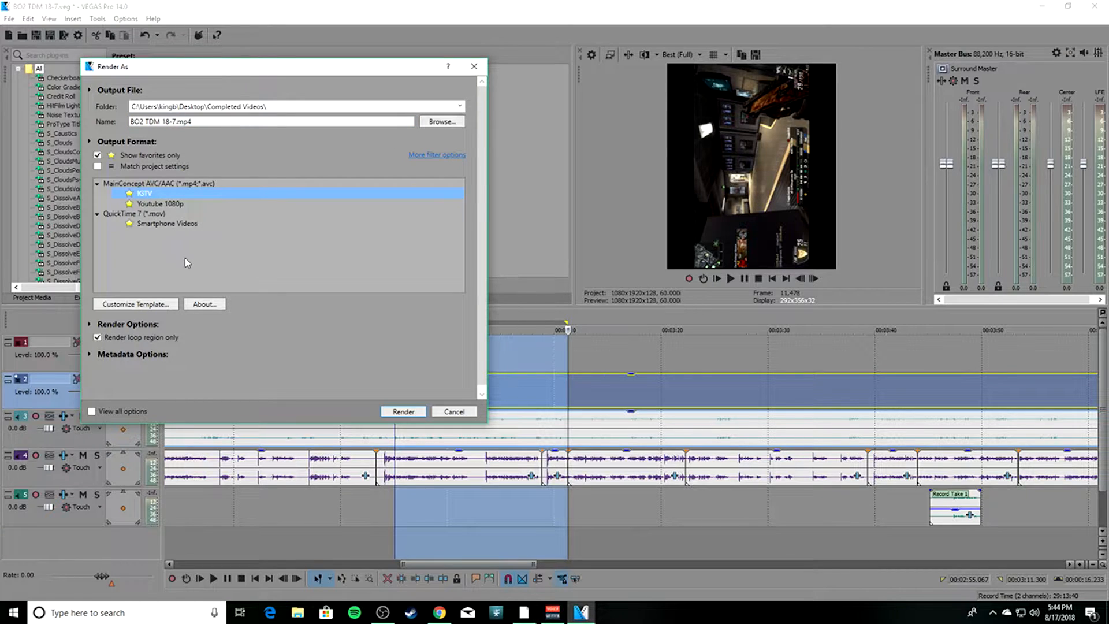
click(156, 306)
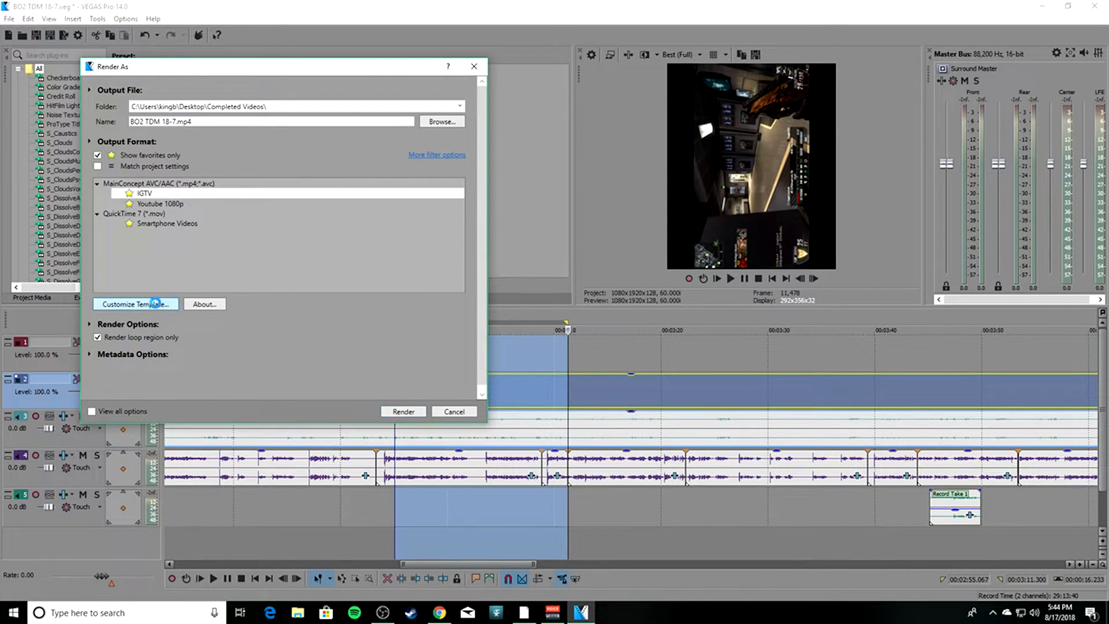
drag(301, 45, 395, 53)
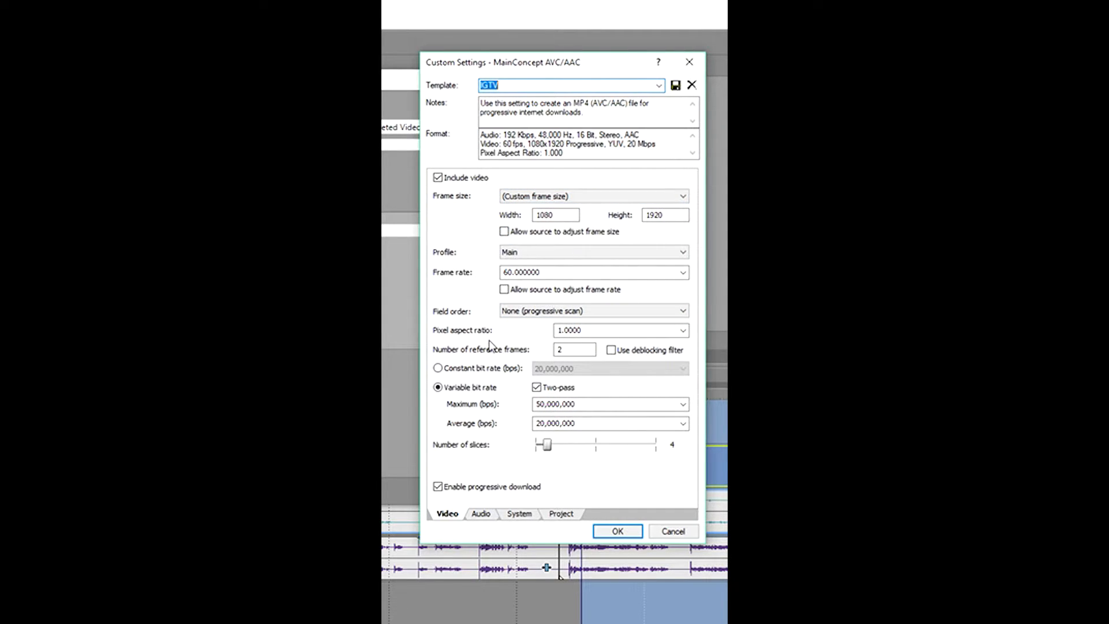
click(683, 331)
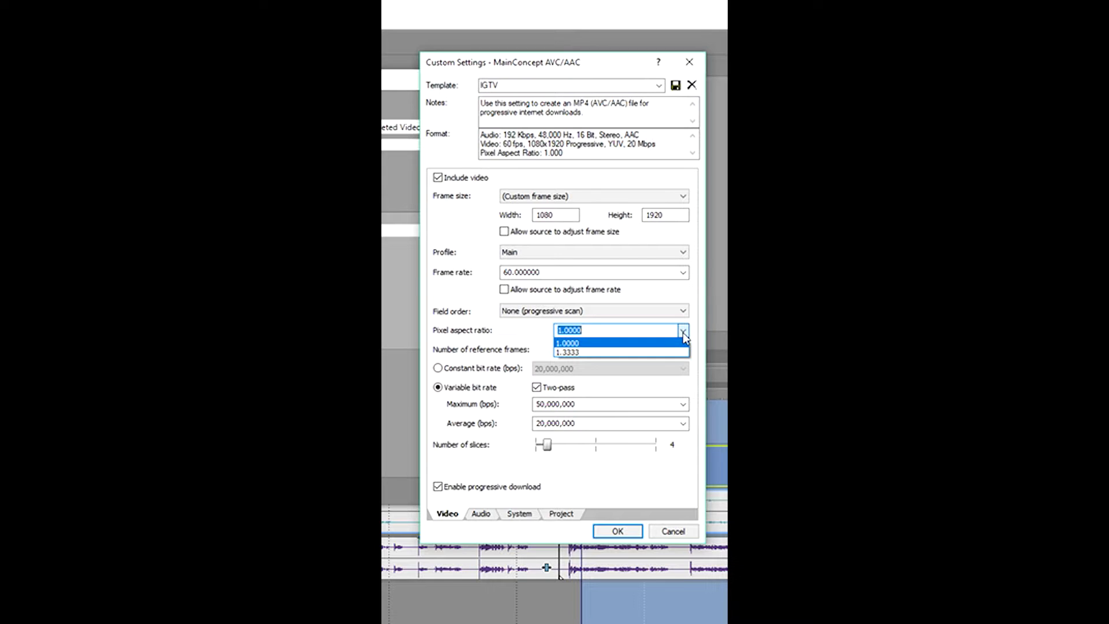
click(684, 334)
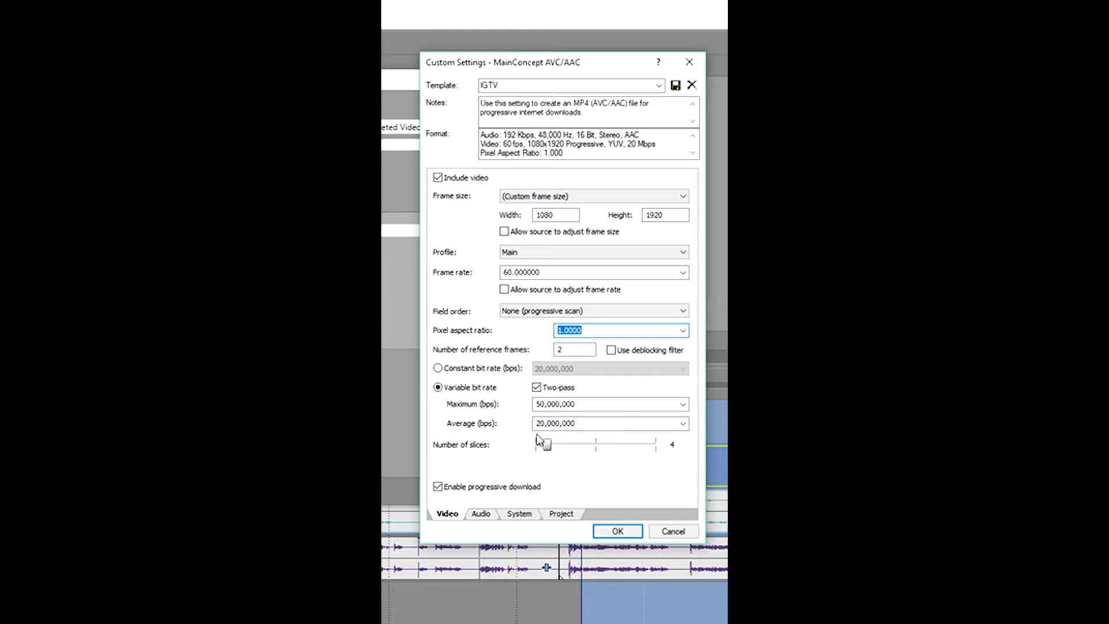
click(689, 62)
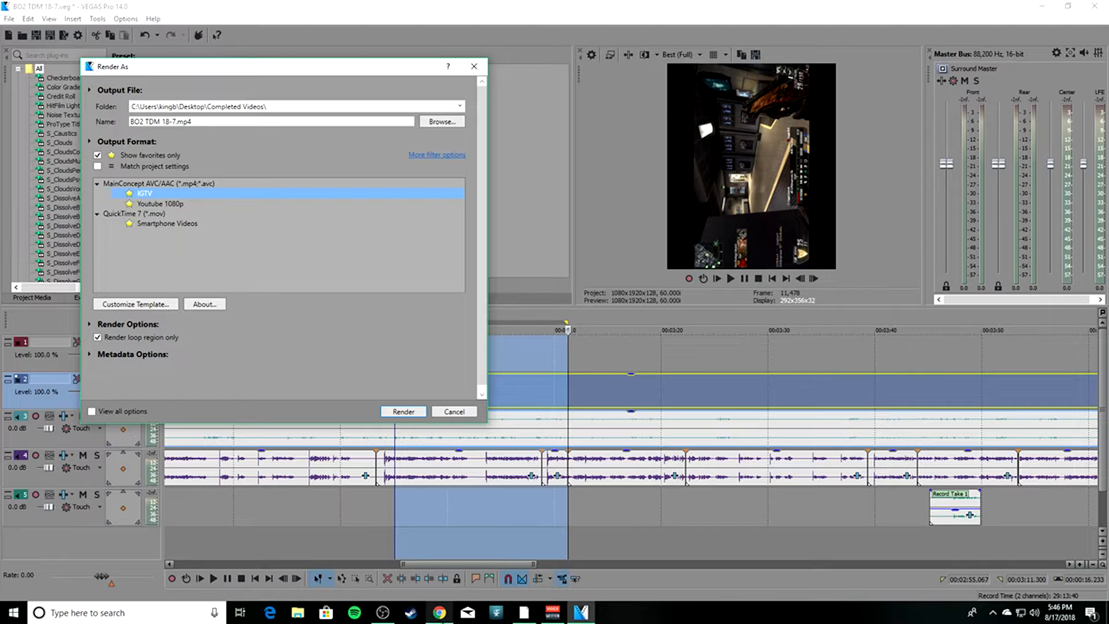
Switch to Instagram in Chrome, start a new IGTV upload and load the vertical gameplay clip from the Completed Videos folder.
click(454, 616)
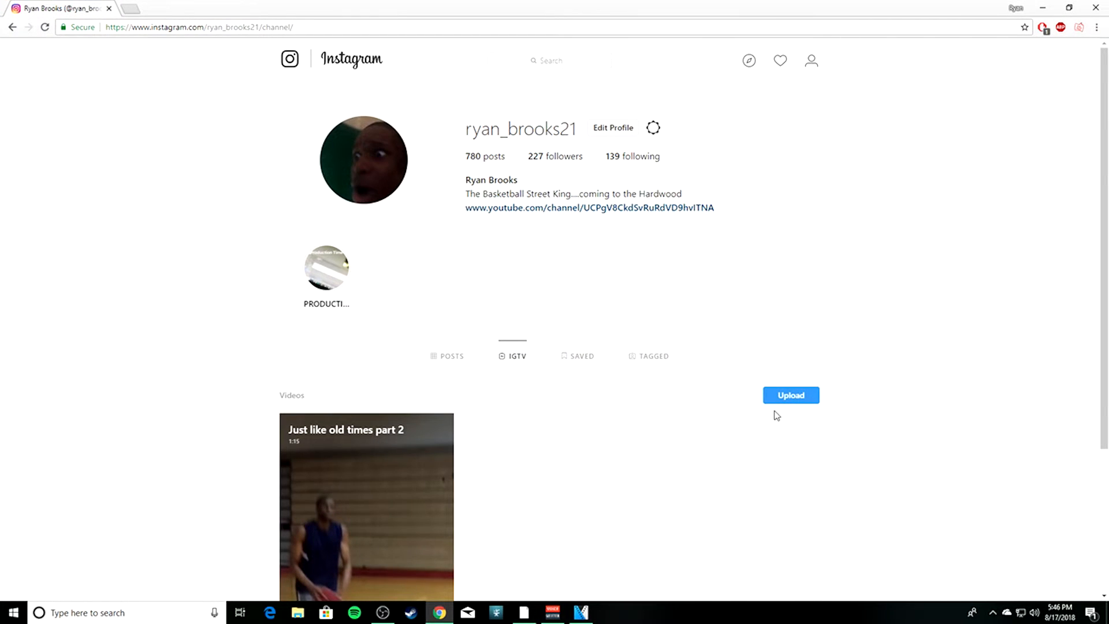
click(807, 406)
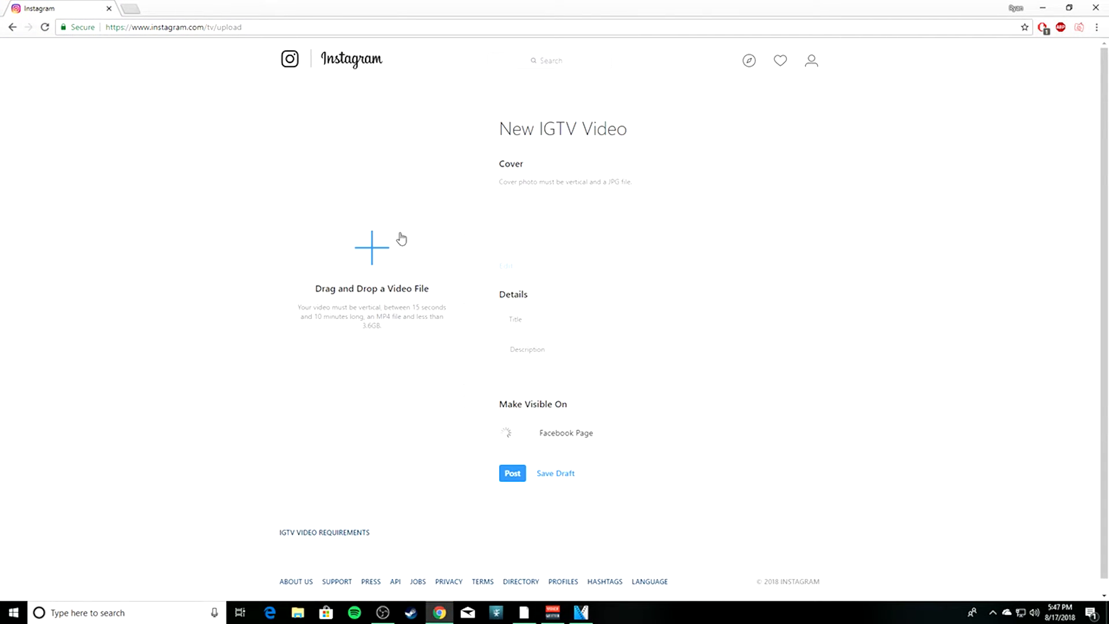
click(412, 285)
drag(606, 65, 605, 64)
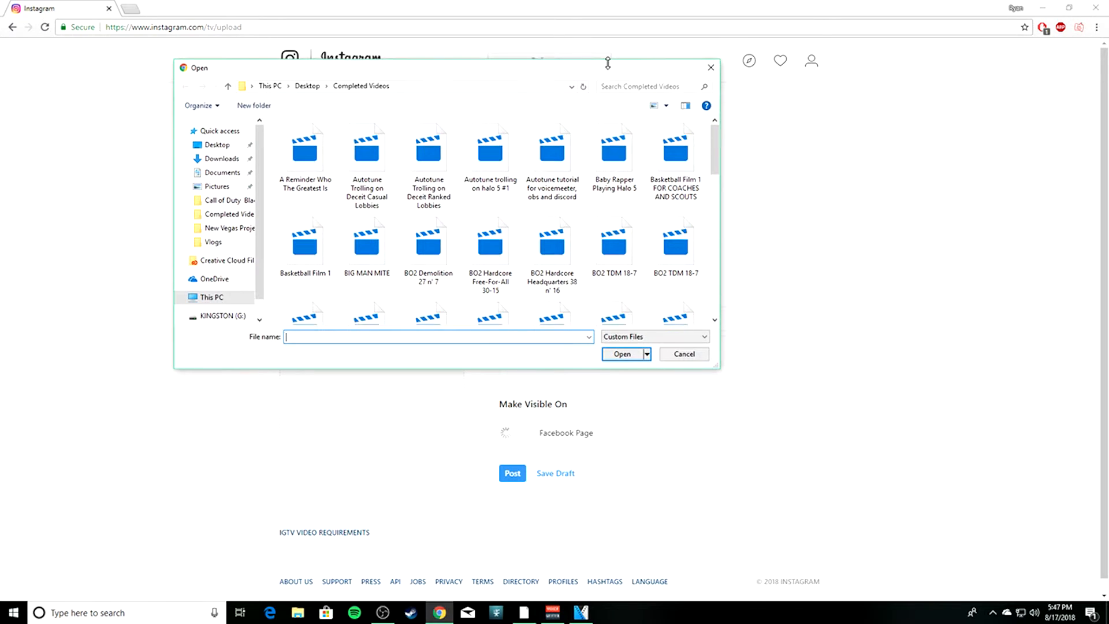
scroll(598, 196, down, 3)
double_click(501, 206)
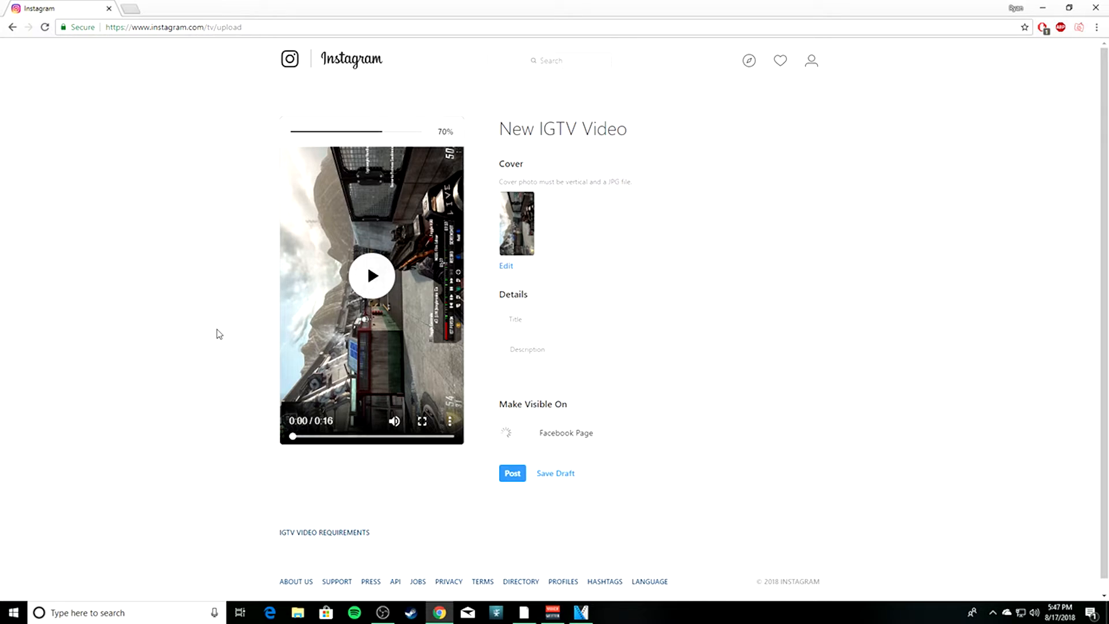
Give the new IGTV video the title "DELETE THIS" and the description "IM DELETING THIS".
click(590, 317)
text(DELET)
key(BackSpace)
key(BackSpace)
key(BackSpace)
key(BackSpace)
text(DELETE THIS)
key(Tab)
text(IM DELETING THIS)
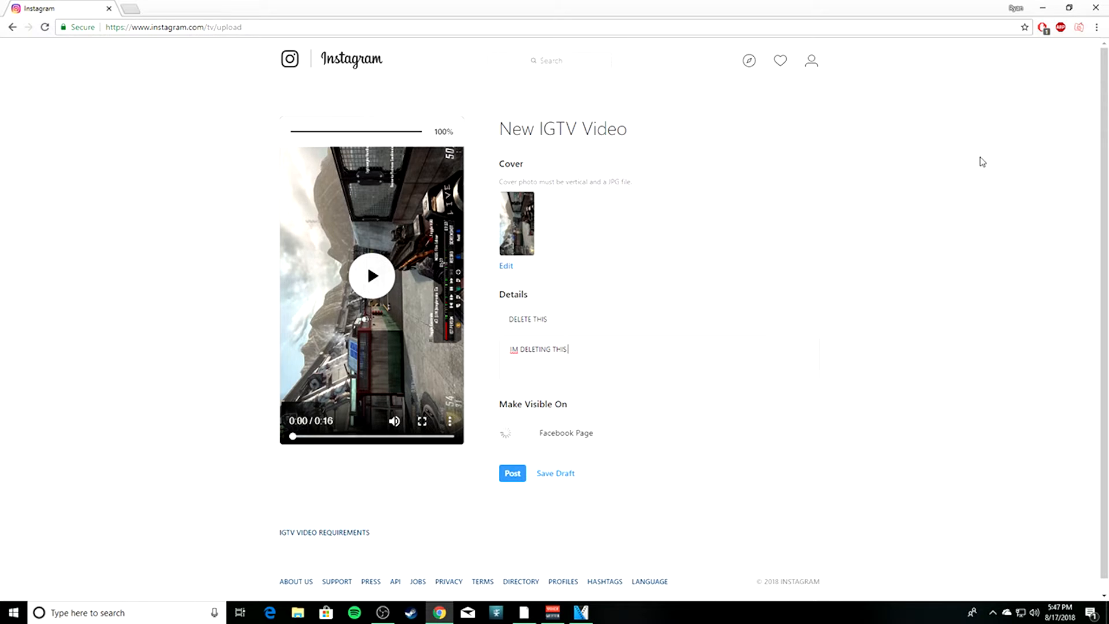
Post the uploaded gameplay clip as a new IGTV video.
click(1049, 6)
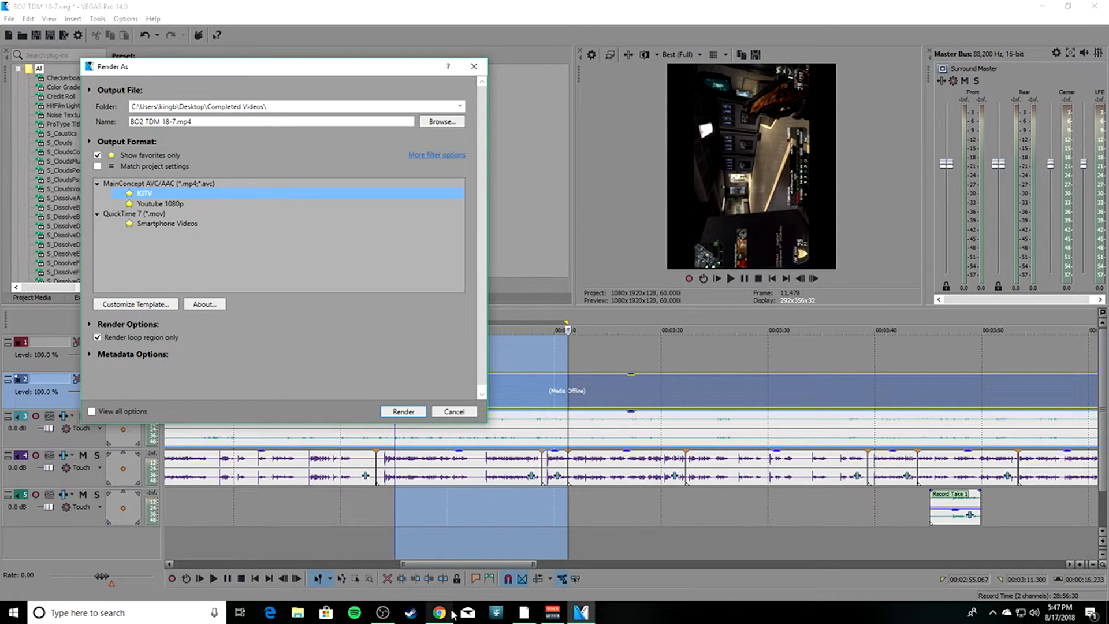
click(452, 611)
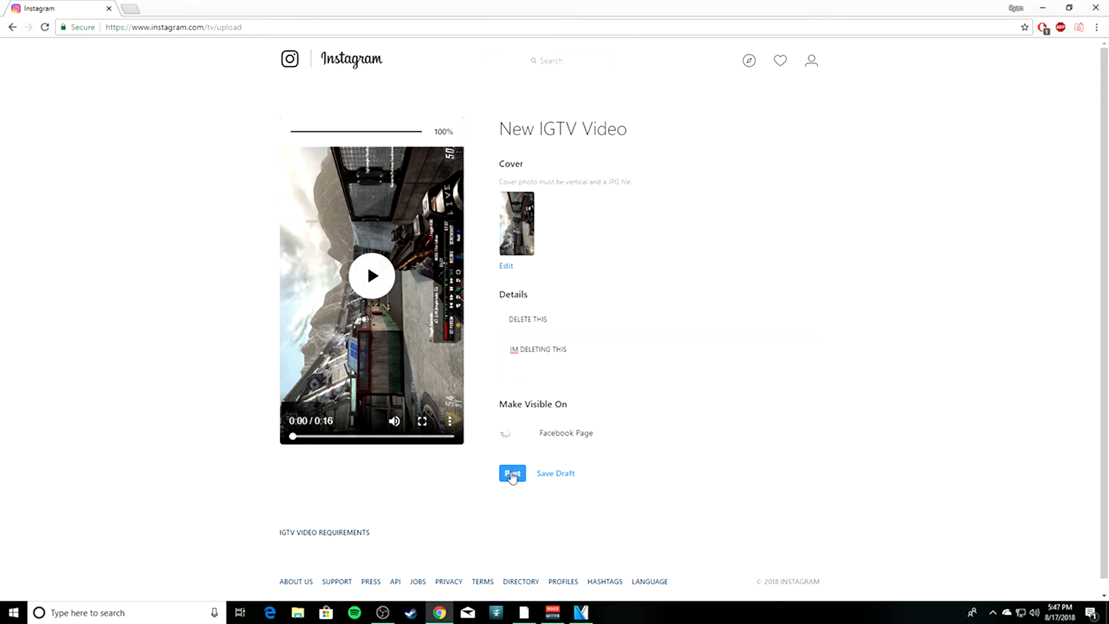
click(512, 475)
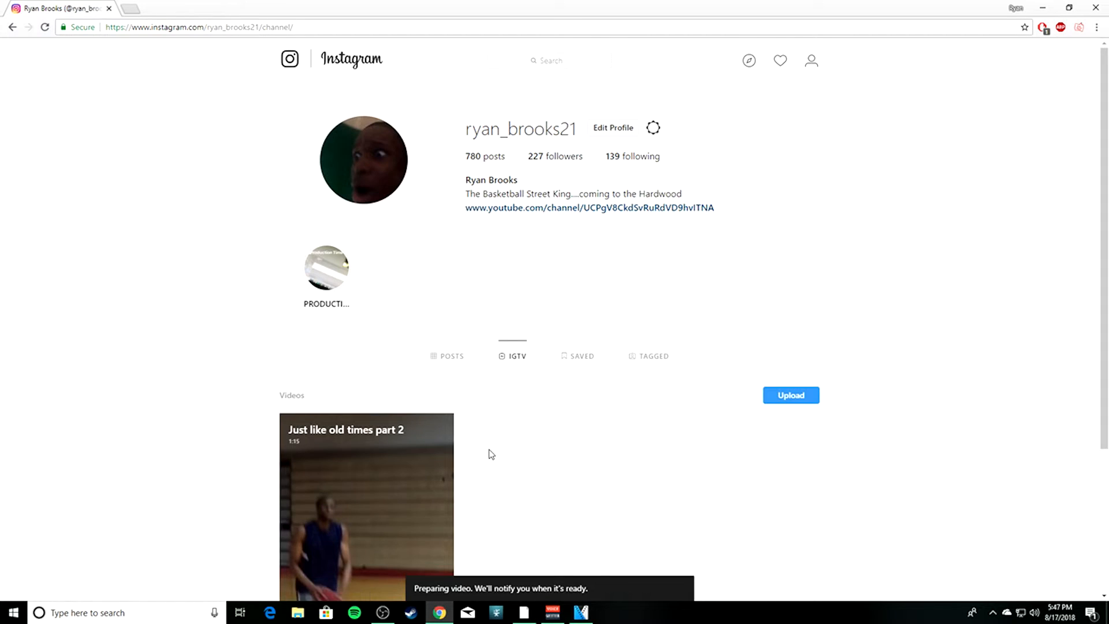
Check the new upload's status and thumbnail in the profile's IGTV videos, and dismiss the render dialog in VEGAS Pro.
scroll(498, 433, down, 2)
scroll(499, 434, up, 2)
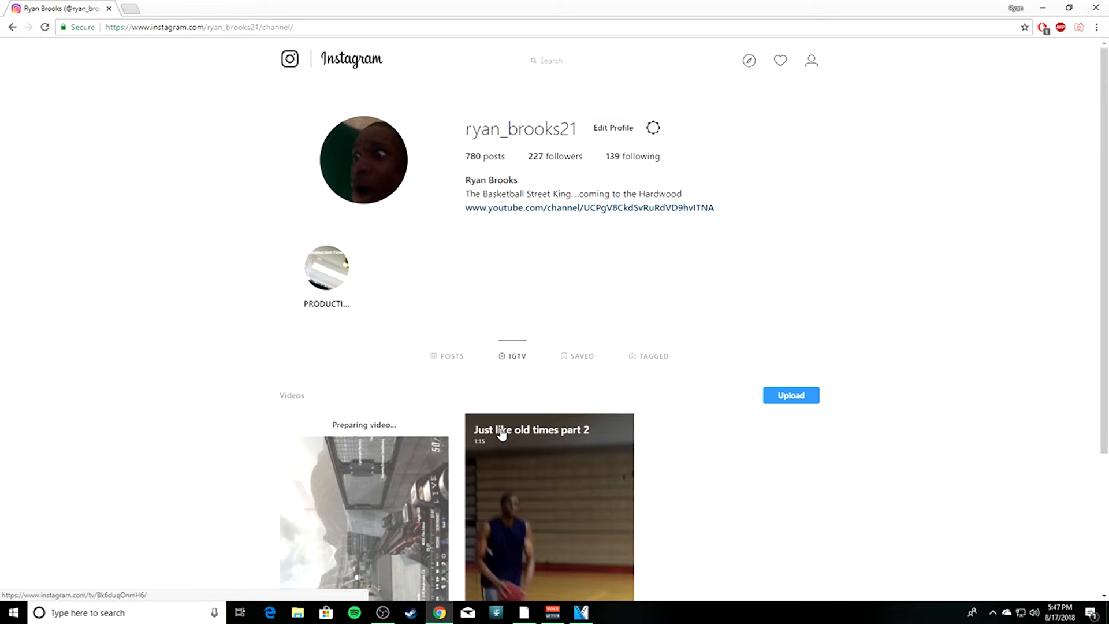
scroll(405, 416, down, 2)
scroll(381, 413, down, 1)
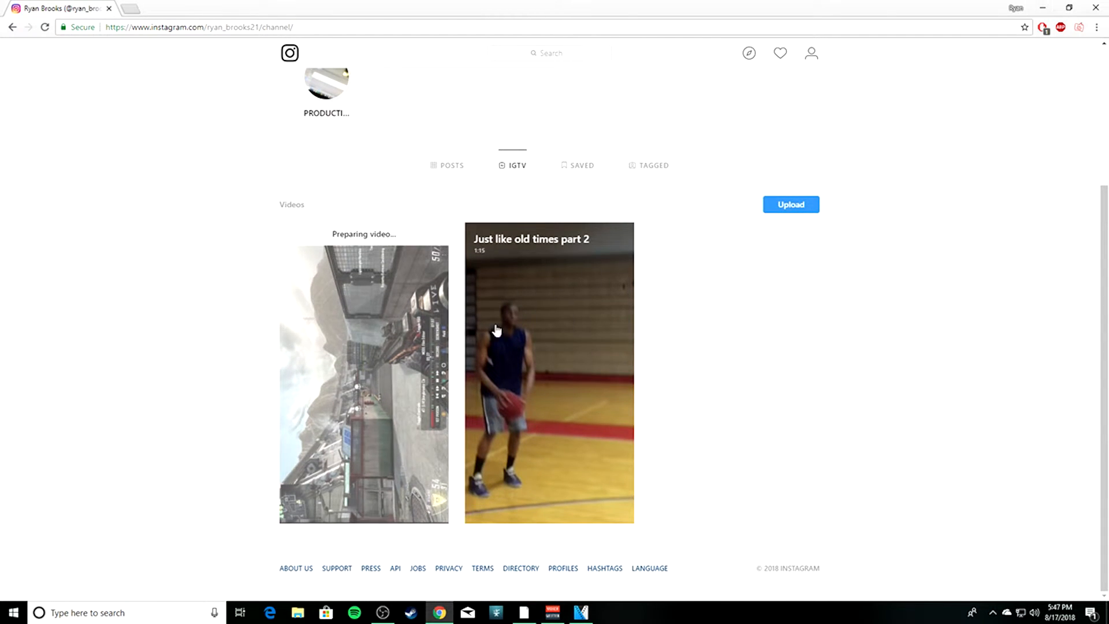
click(1045, 8)
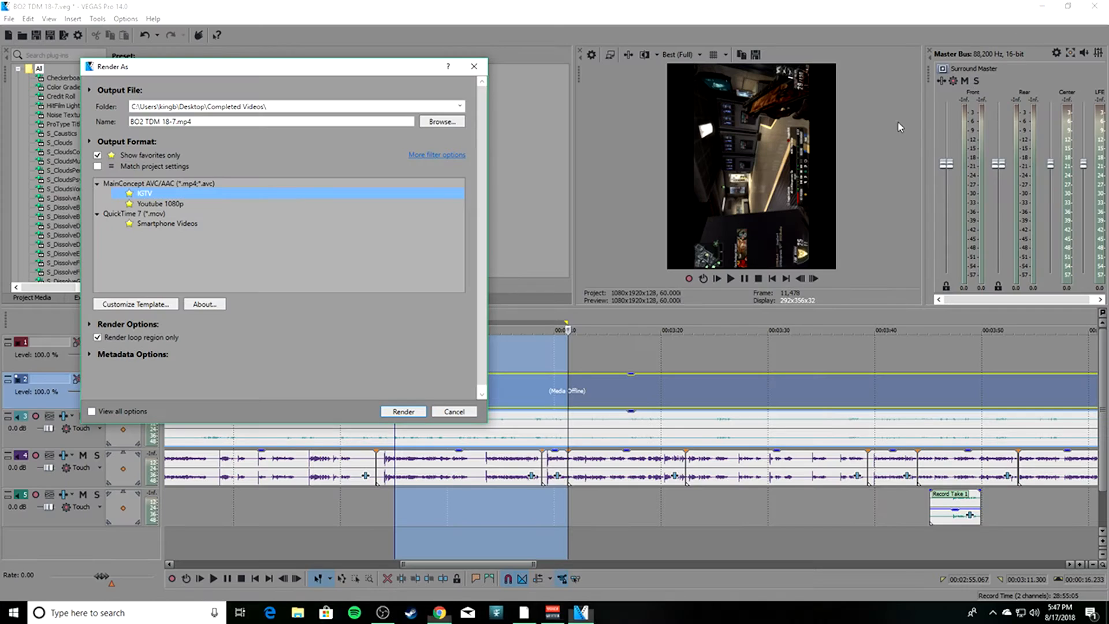
click(473, 65)
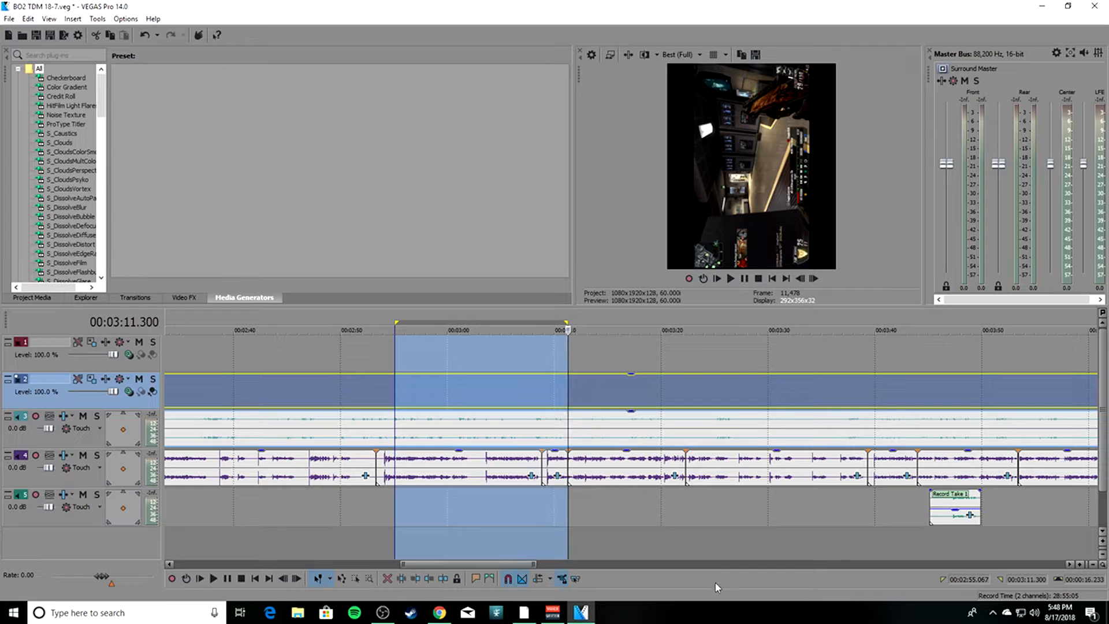
click(440, 613)
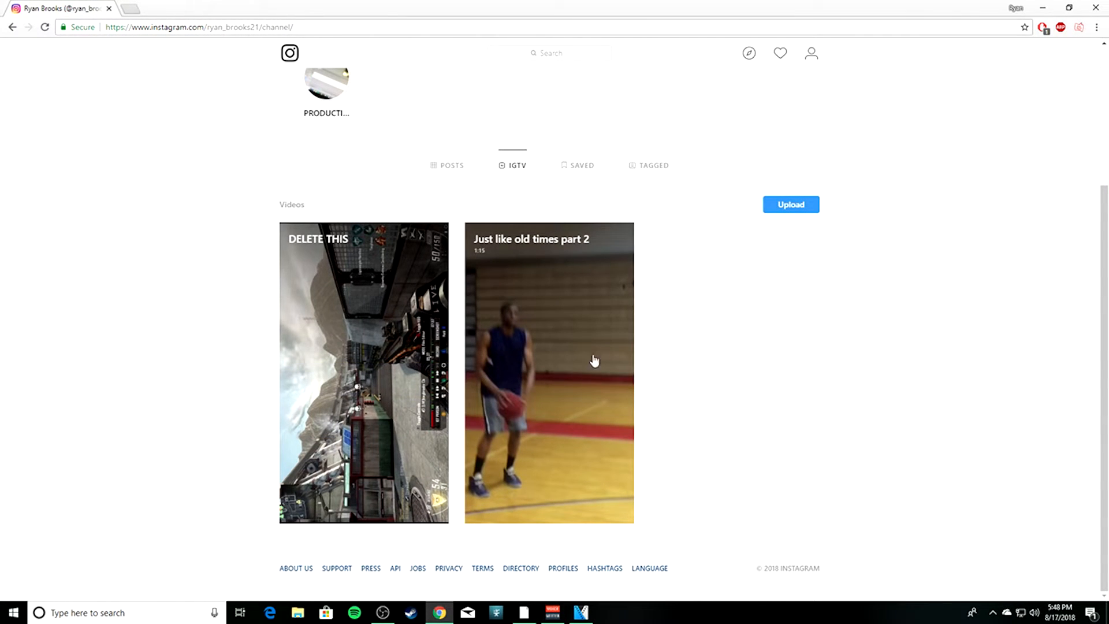
click(1042, 8)
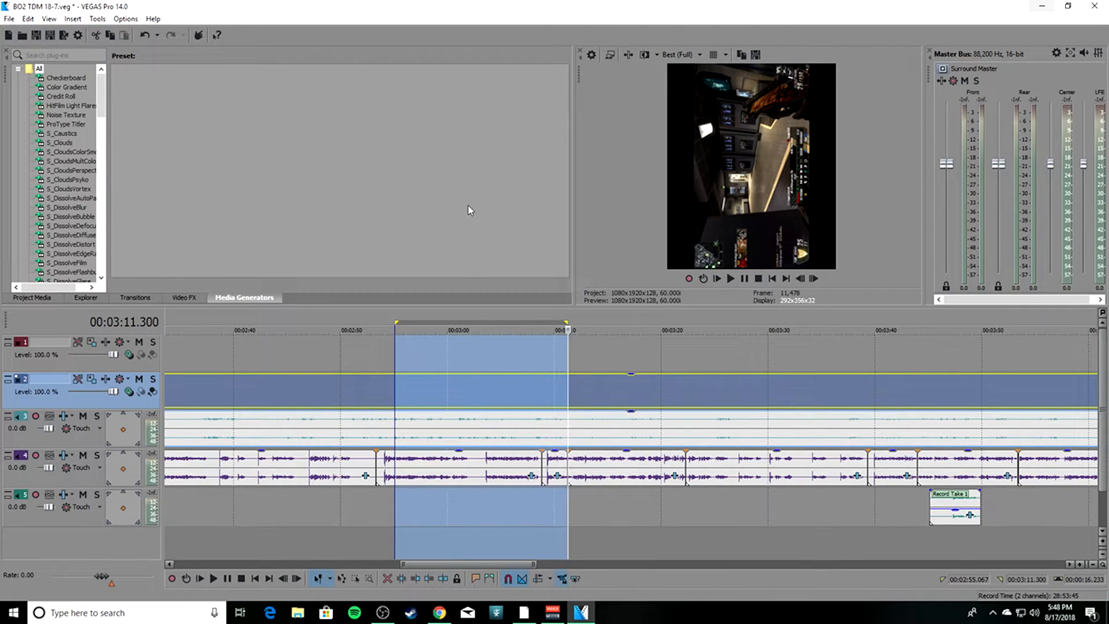
Review the project's video properties and open the pan/crop settings of the gameplay video event.
click(591, 55)
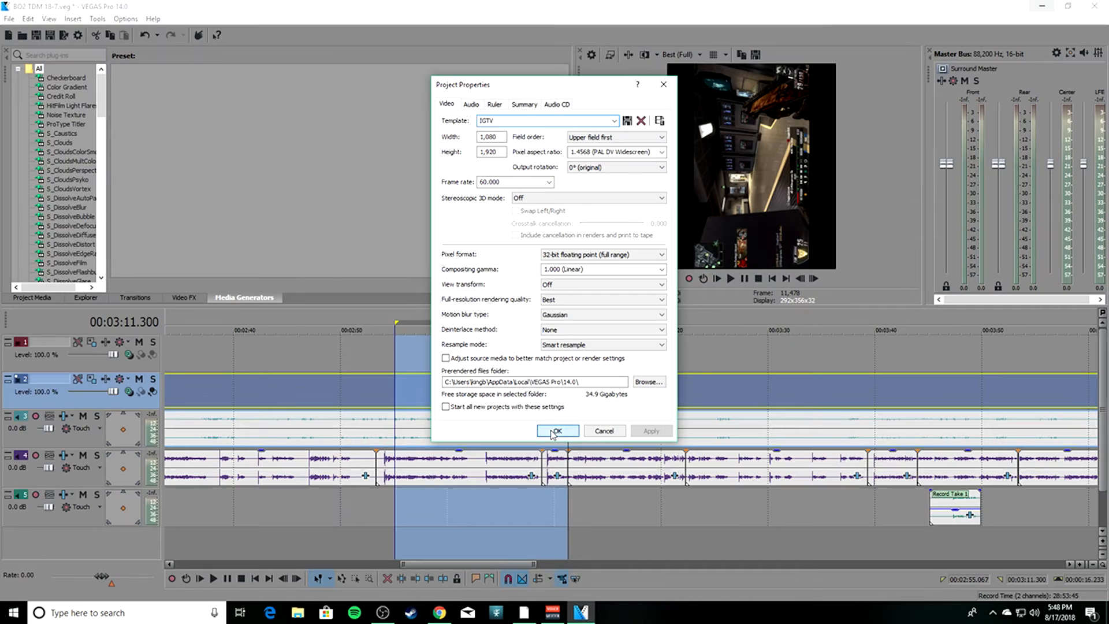
click(553, 433)
right_click(463, 397)
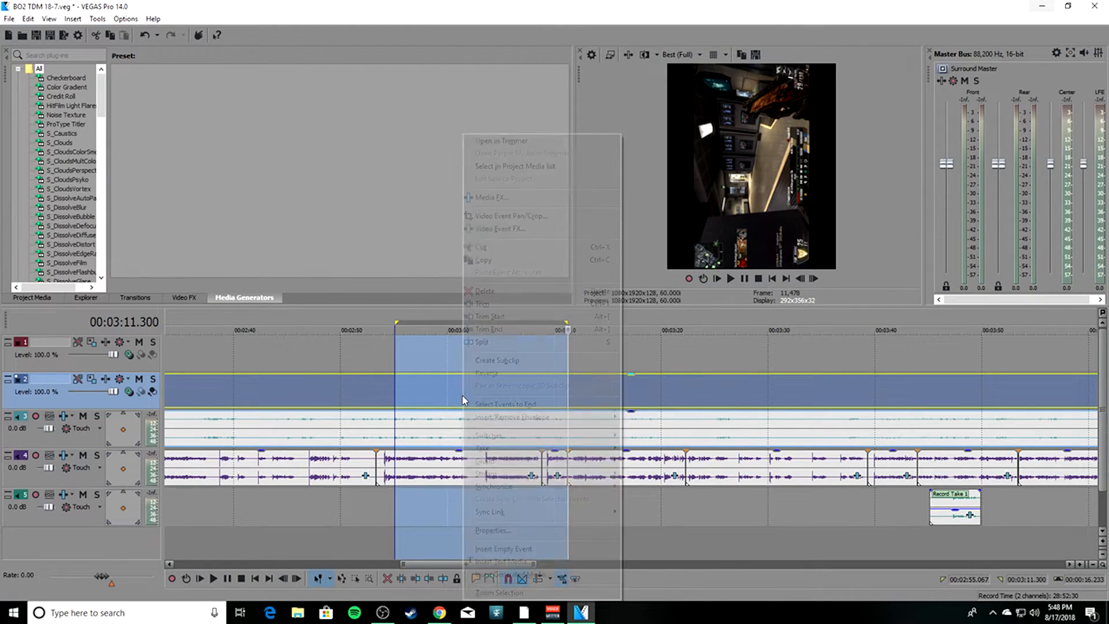
click(508, 216)
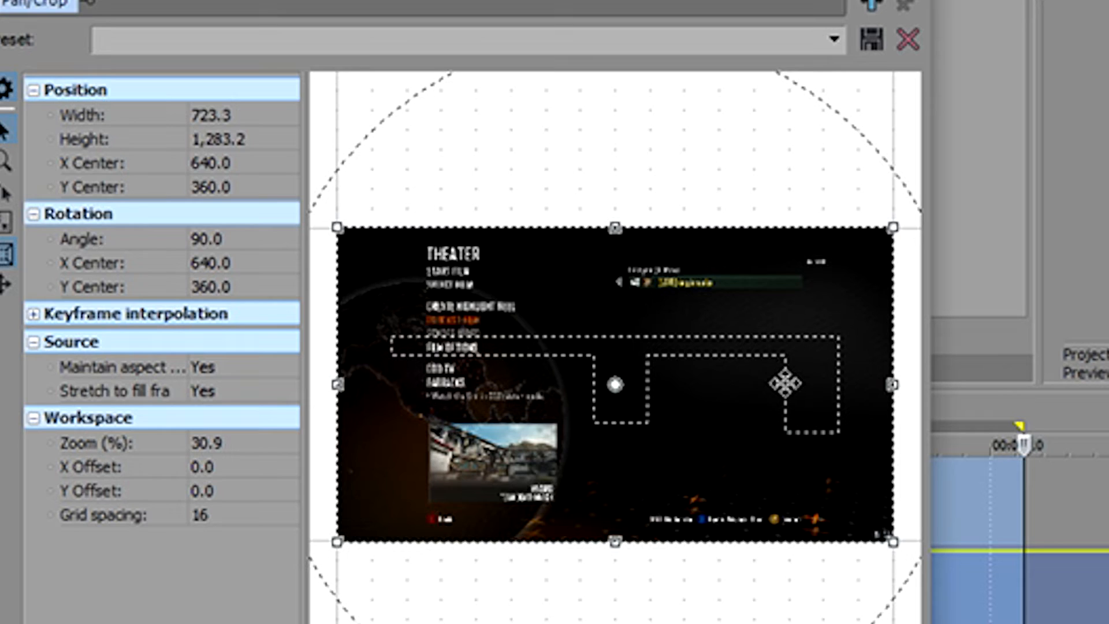
Try Maintain aspect ratio set to No in the event's pan/crop, restore it to Yes and keep Stretch to fill frame at Yes.
click(217, 369)
click(271, 407)
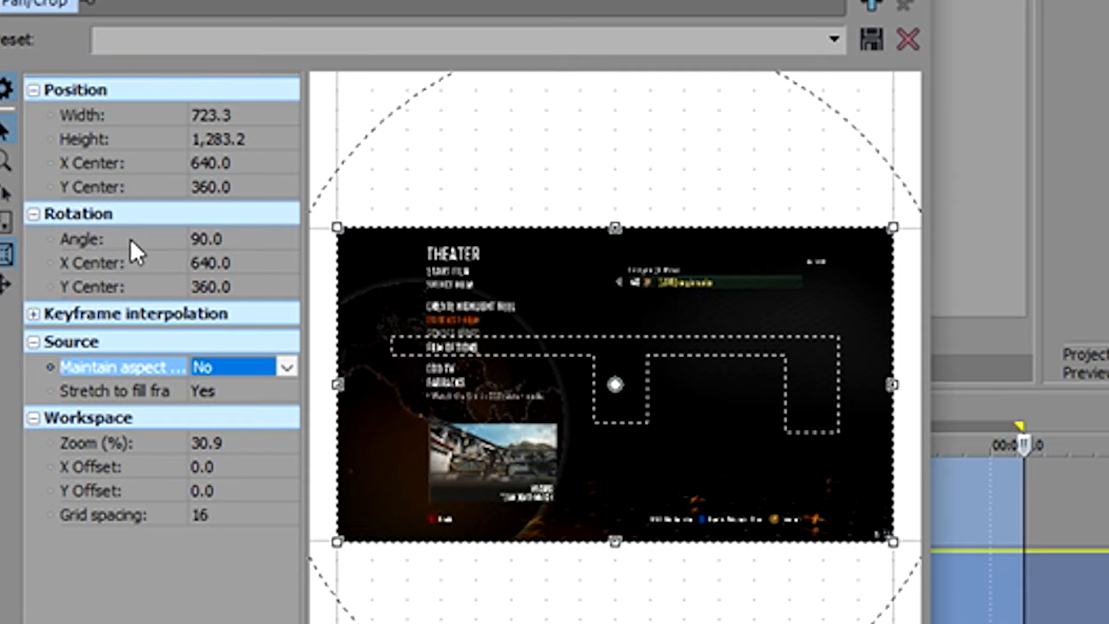
click(283, 369)
click(222, 382)
click(265, 393)
click(170, 388)
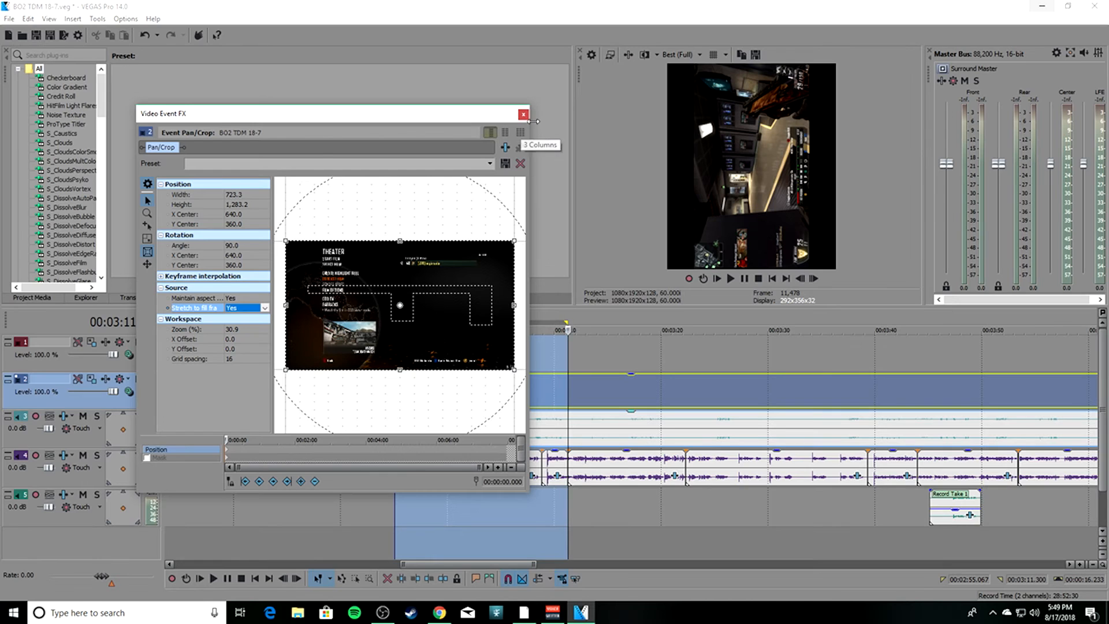
click(525, 116)
Review the video, audio and project settings of the IGTV render template, and leave the render dialog without rendering.
click(63, 34)
click(145, 196)
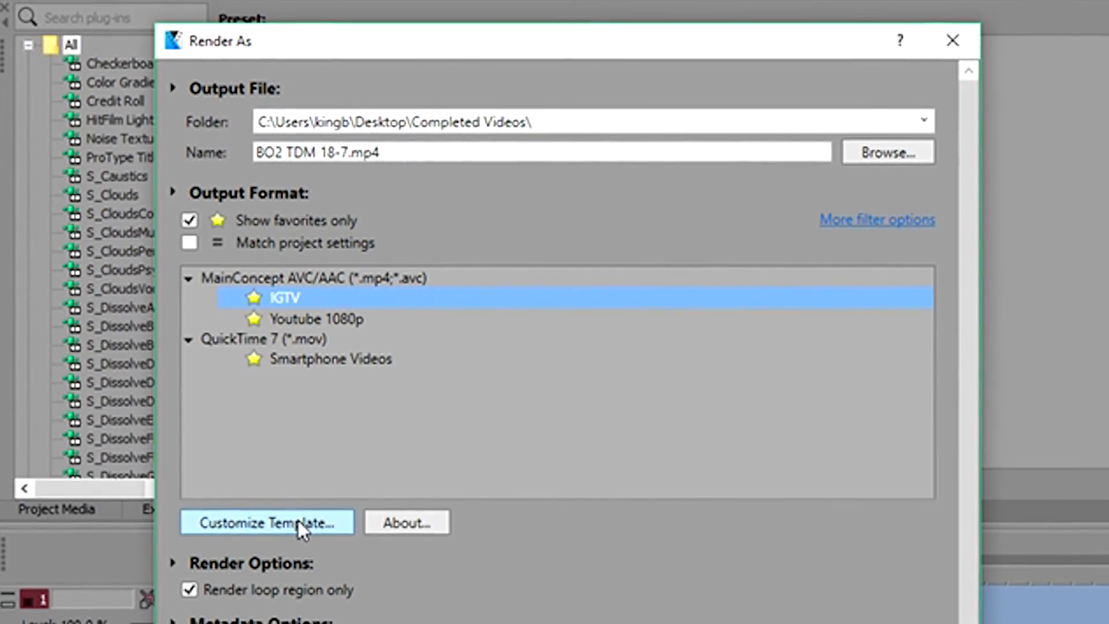
click(300, 531)
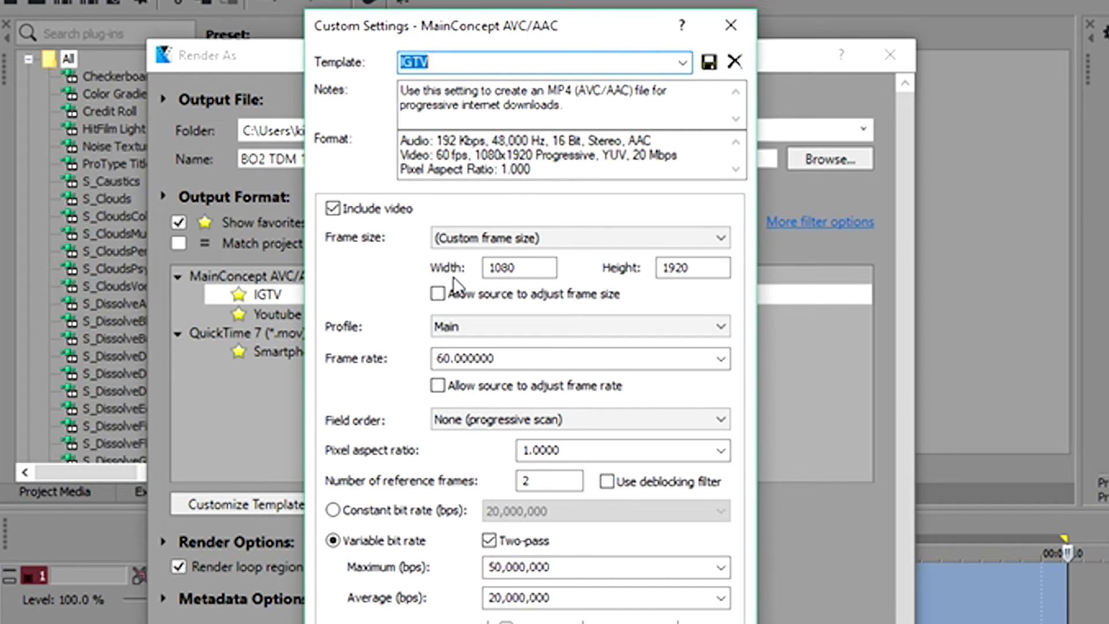
click(721, 452)
click(721, 452)
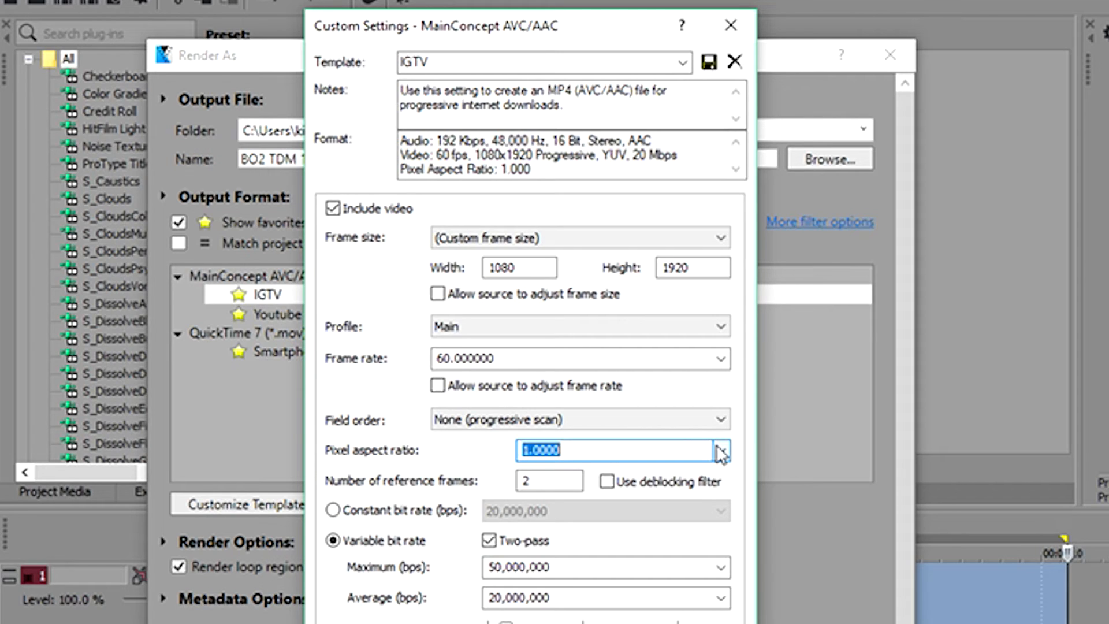
click(372, 623)
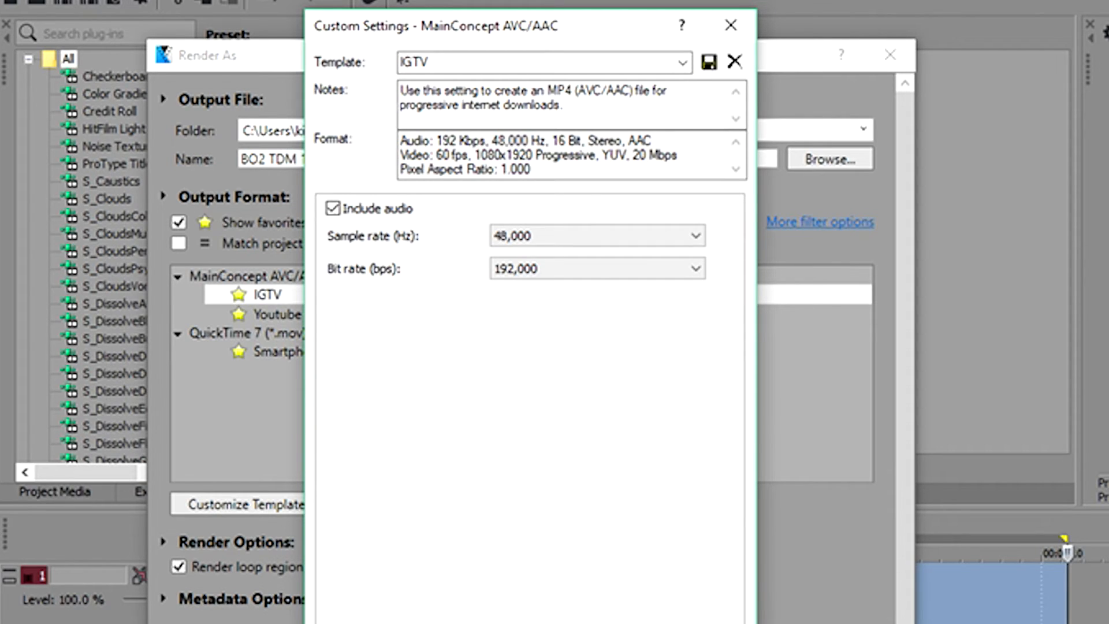
click(412, 623)
click(454, 623)
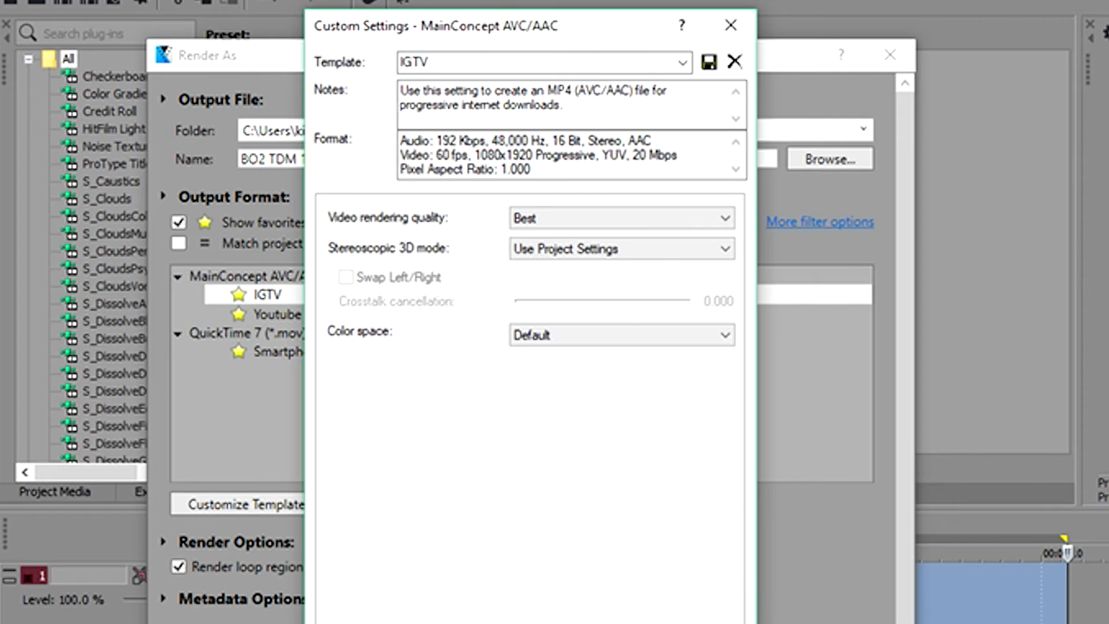
click(373, 623)
click(334, 623)
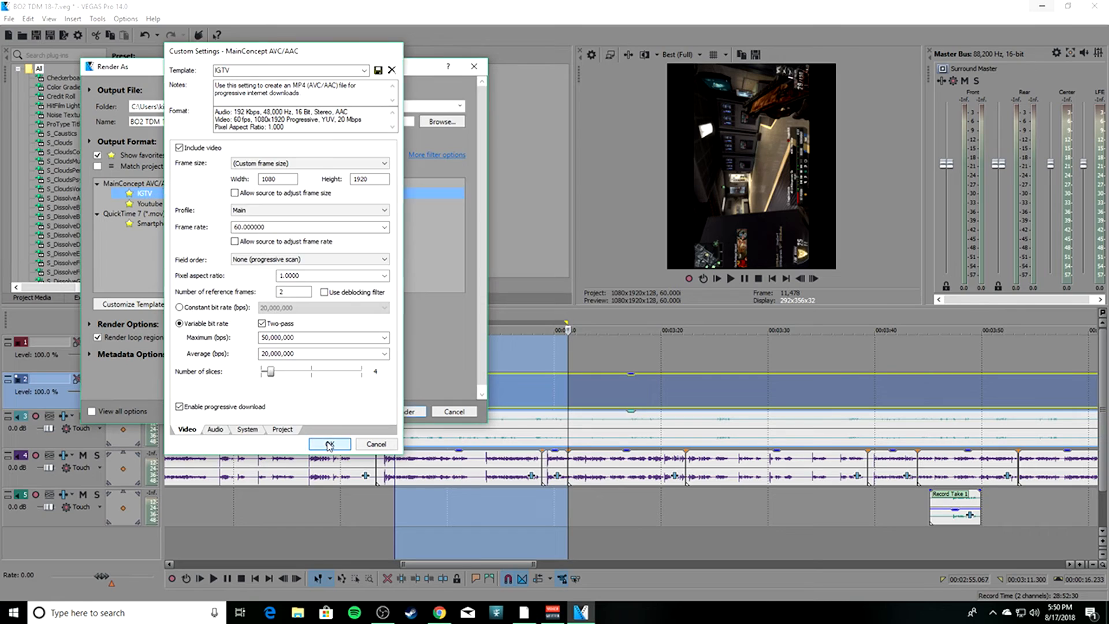
click(329, 446)
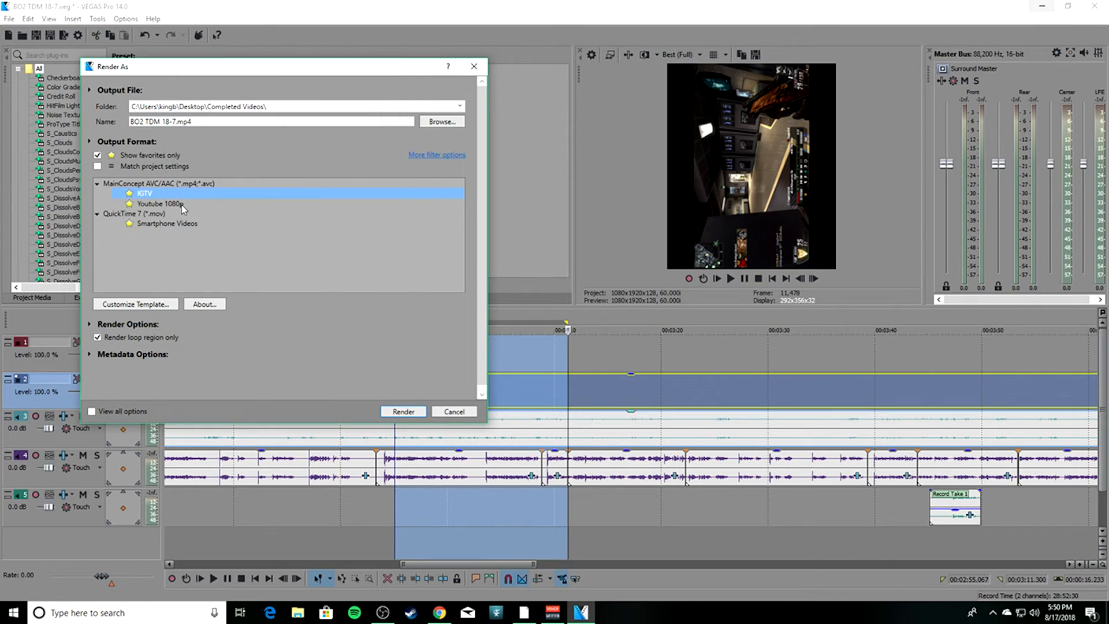
click(474, 66)
Switch to Instagram in Chrome and play back the posted "DELETE THIS" IGTV video to examine its vertical framing.
mouse_move(440, 613)
click(439, 563)
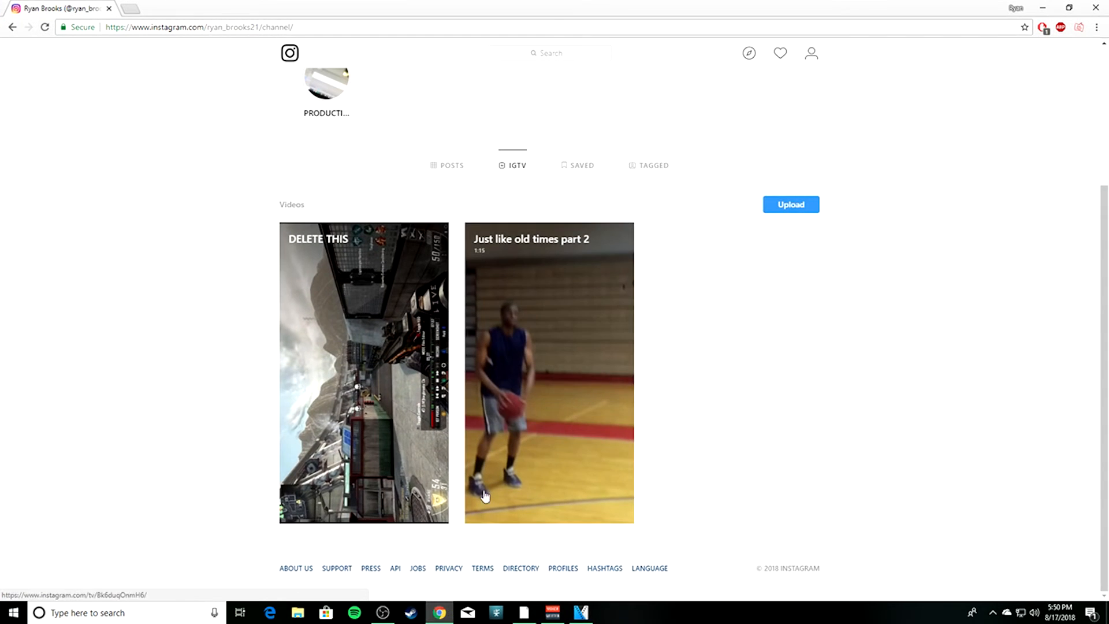
click(335, 328)
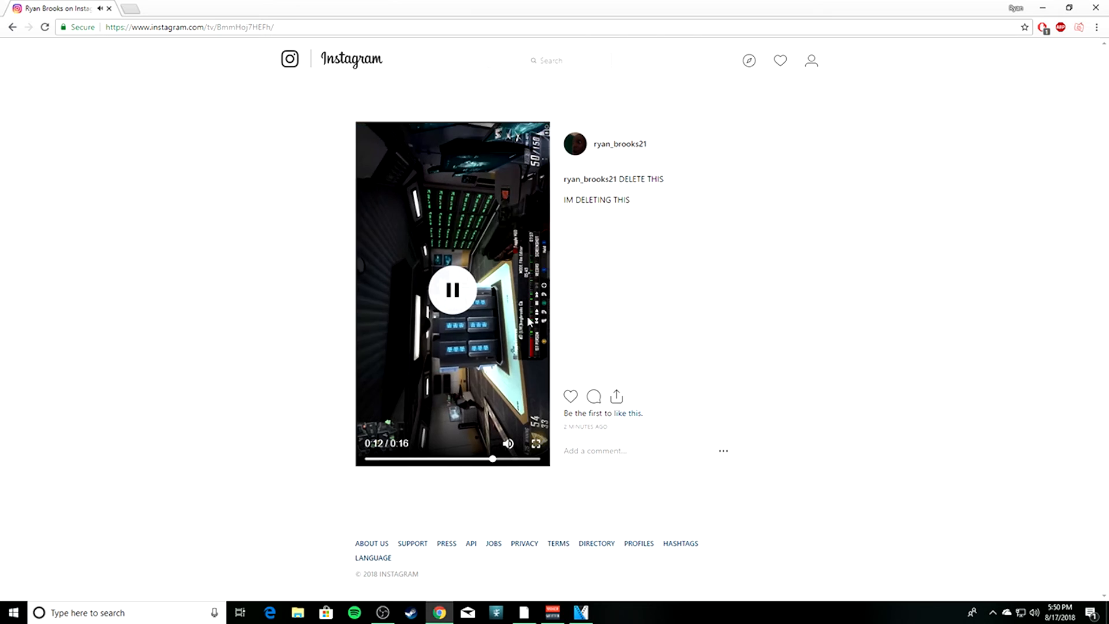
click(462, 295)
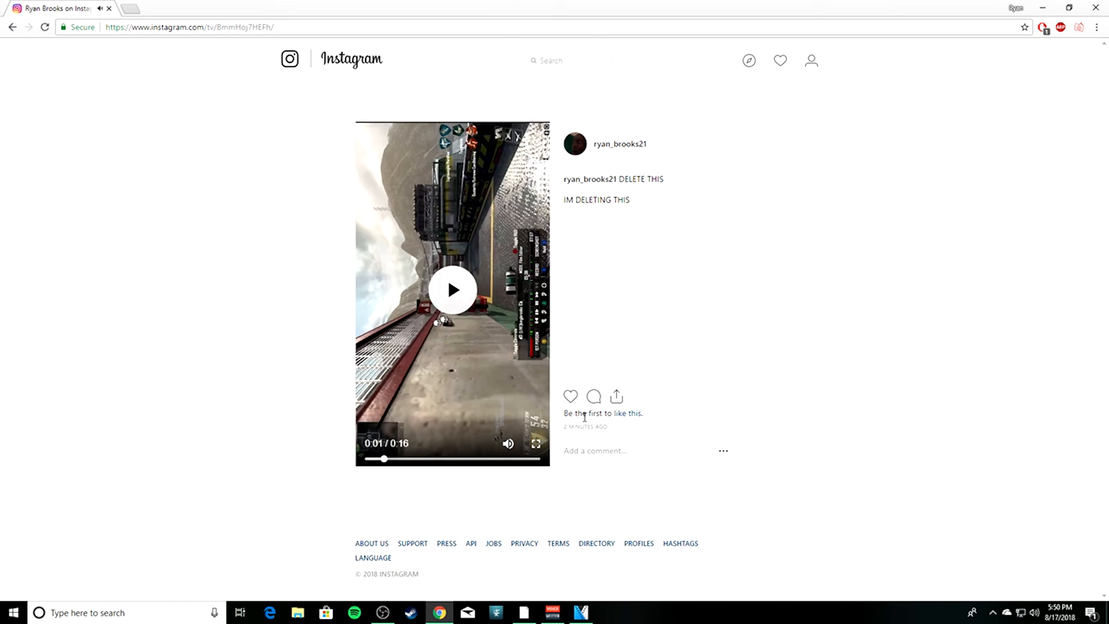
Delete the "DELETE THIS" IGTV video, reload its page to check the removal and close the browser.
click(724, 451)
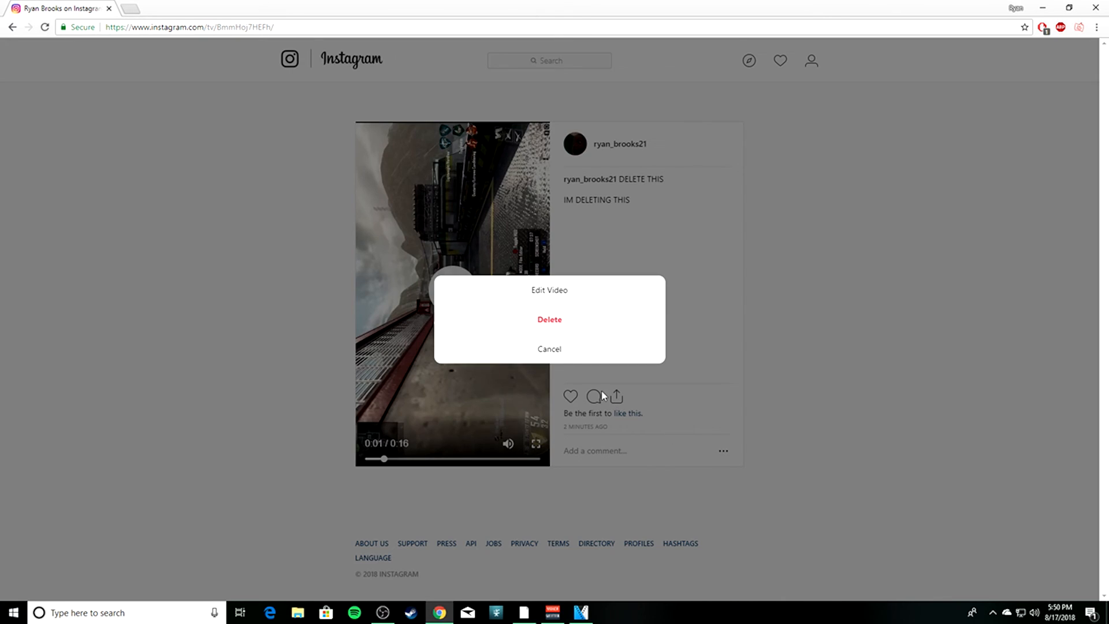
click(554, 322)
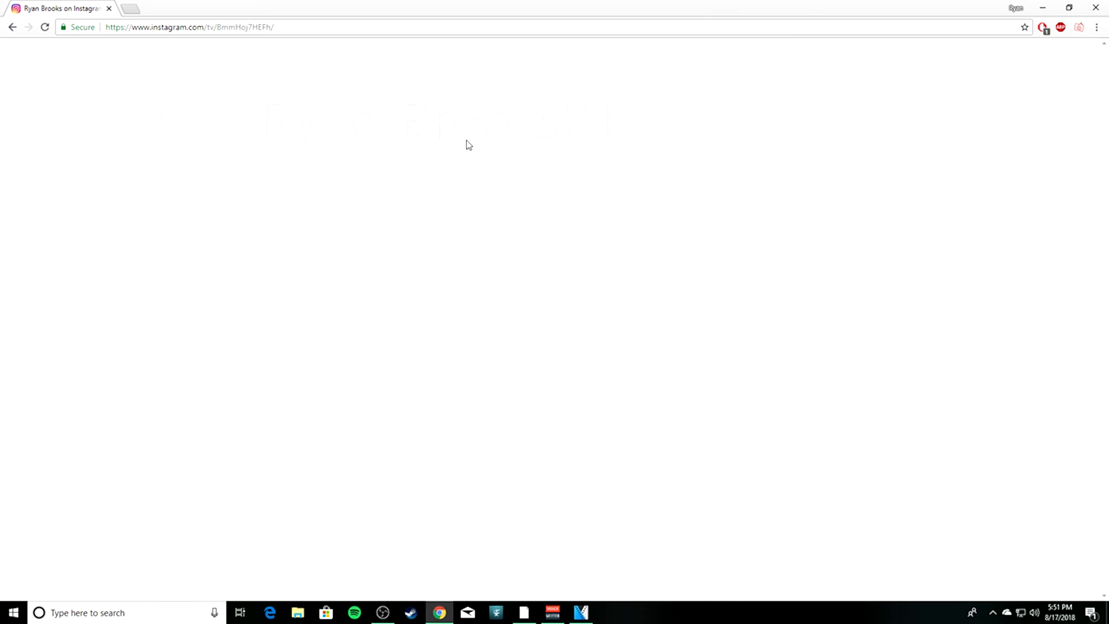
click(43, 28)
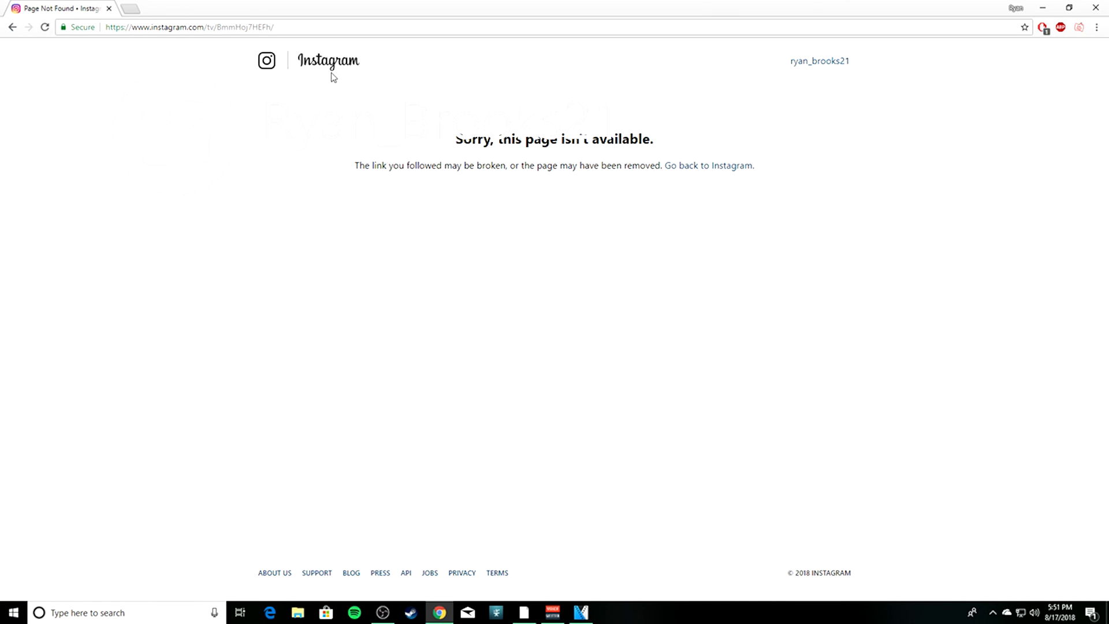
click(1097, 7)
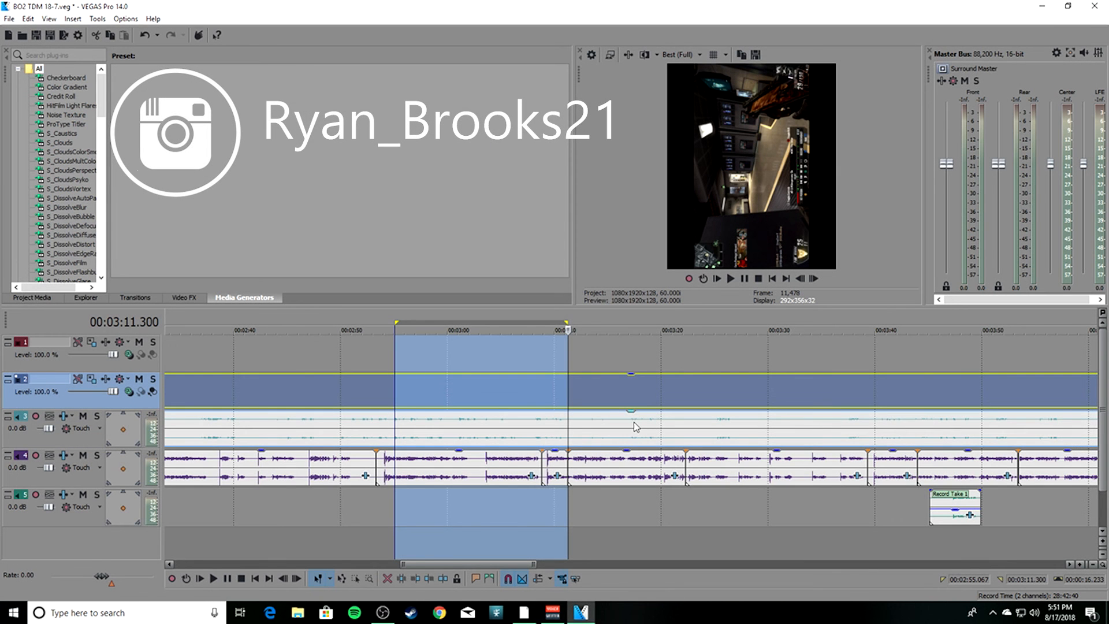